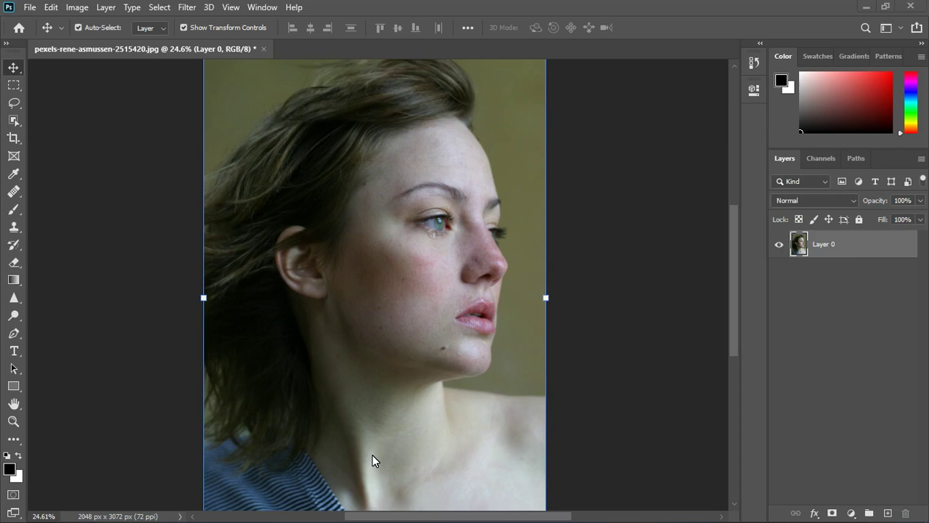
Add a Solid Color fill layer above Layer 0 of the portrait.
scroll(375, 226, up, 1)
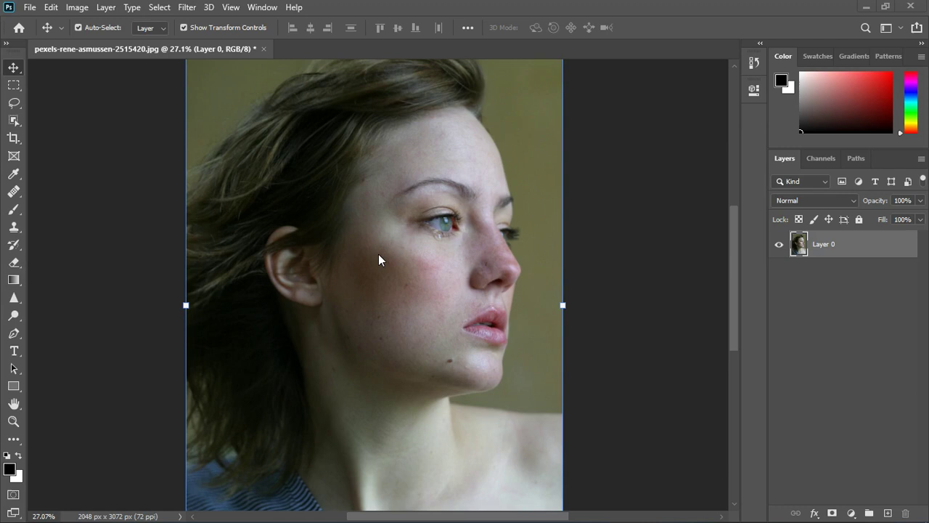
scroll(378, 255, down, 3)
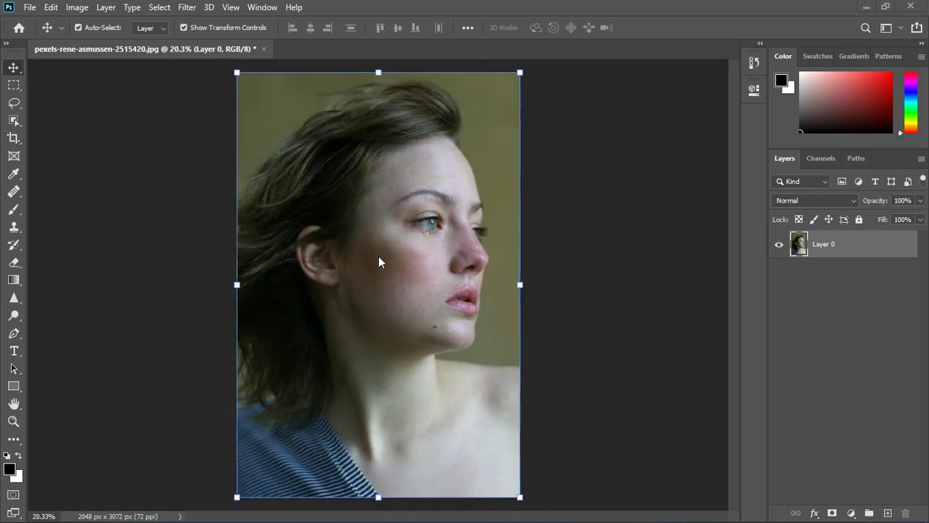
scroll(381, 268, up, 2)
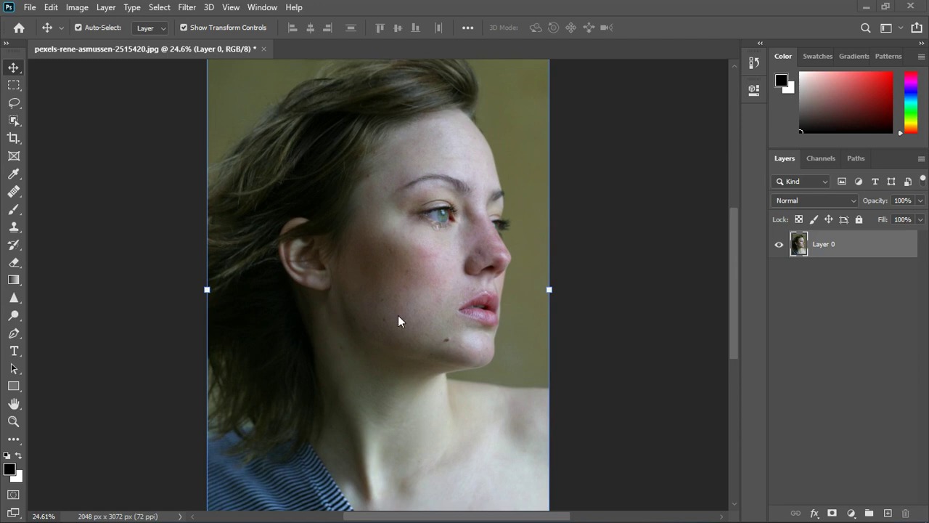
scroll(398, 247, up, 5)
scroll(404, 254, down, 4)
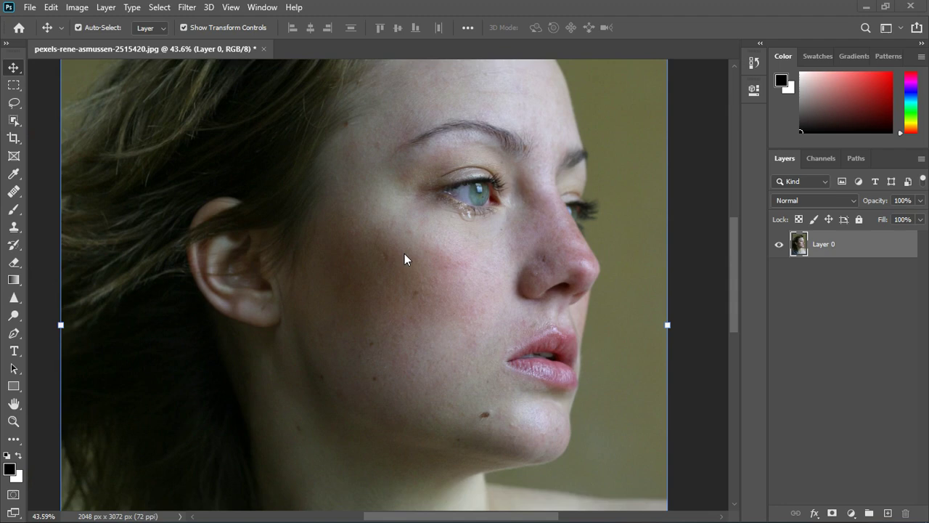
scroll(404, 263, down, 1)
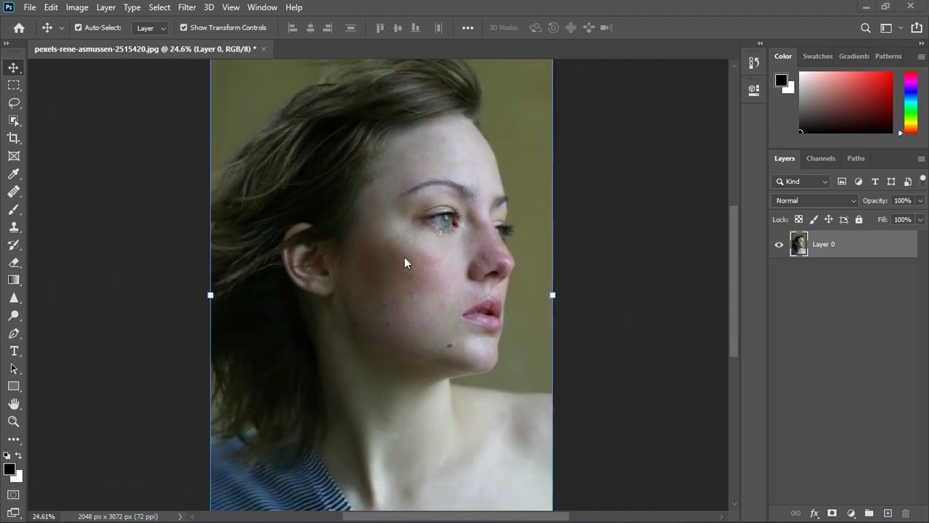
scroll(402, 283, down, 1)
scroll(411, 283, up, 3)
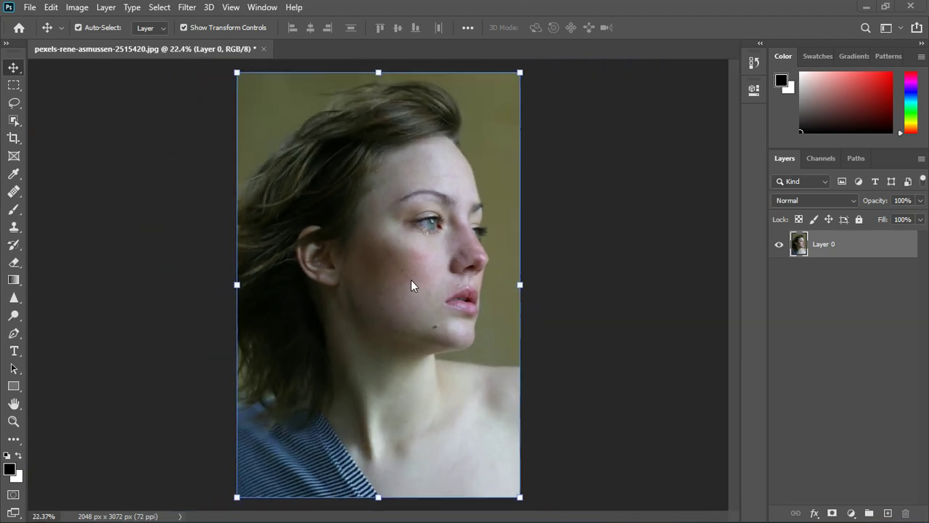
key(ctrl+shift+z)
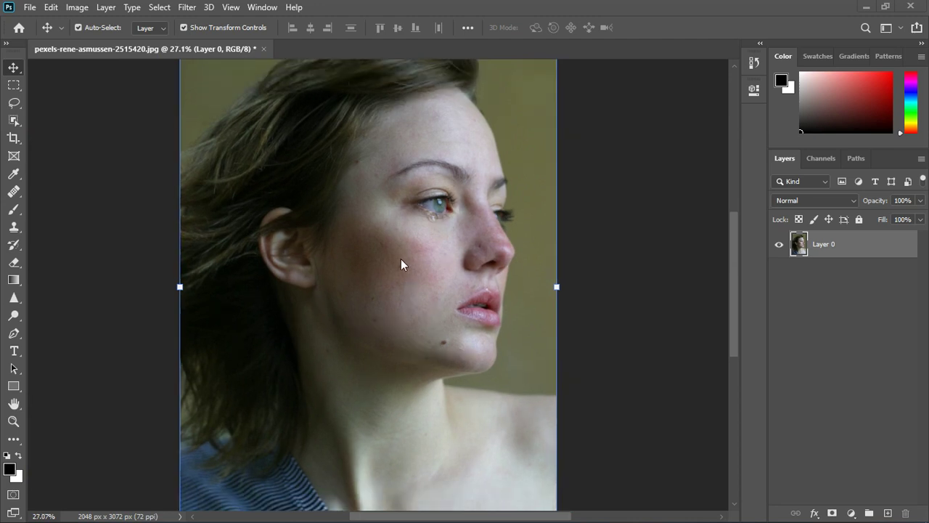
scroll(404, 276, down, 2)
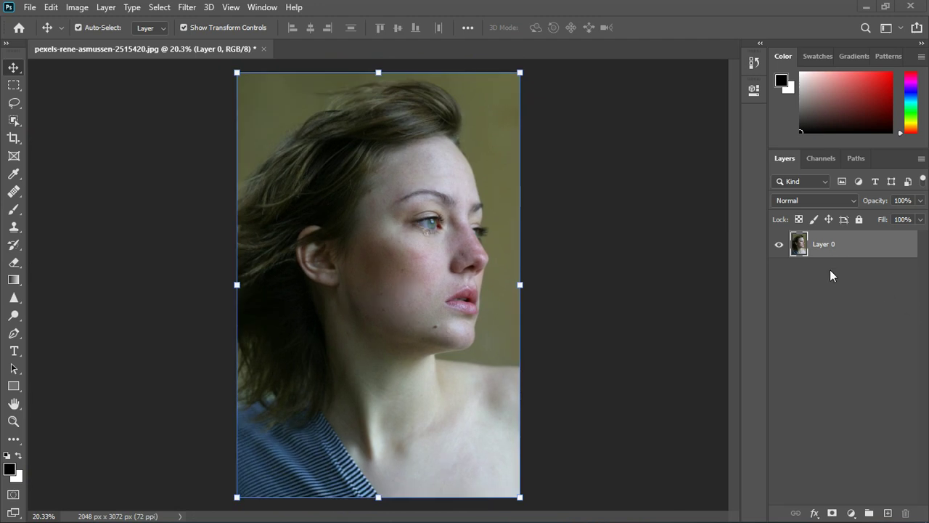
scroll(400, 231, up, 1)
scroll(401, 231, down, 1)
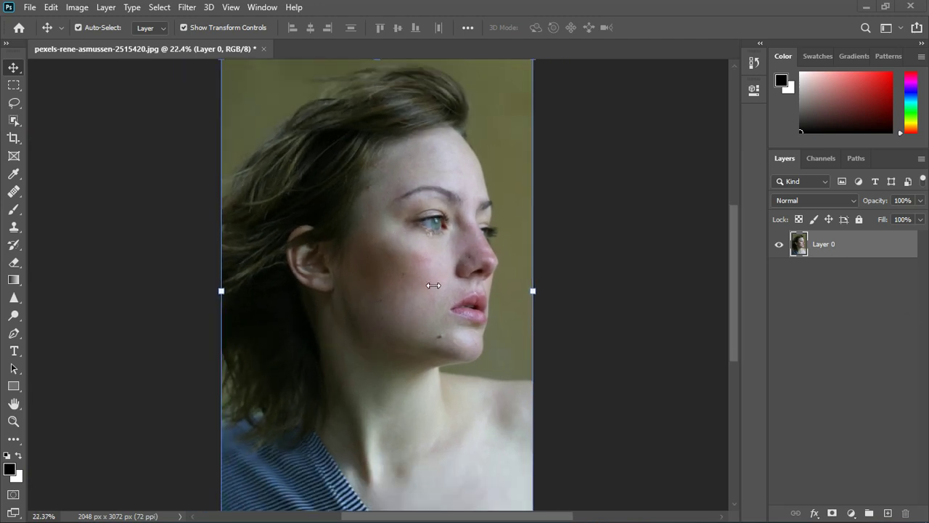
click(852, 512)
click(838, 272)
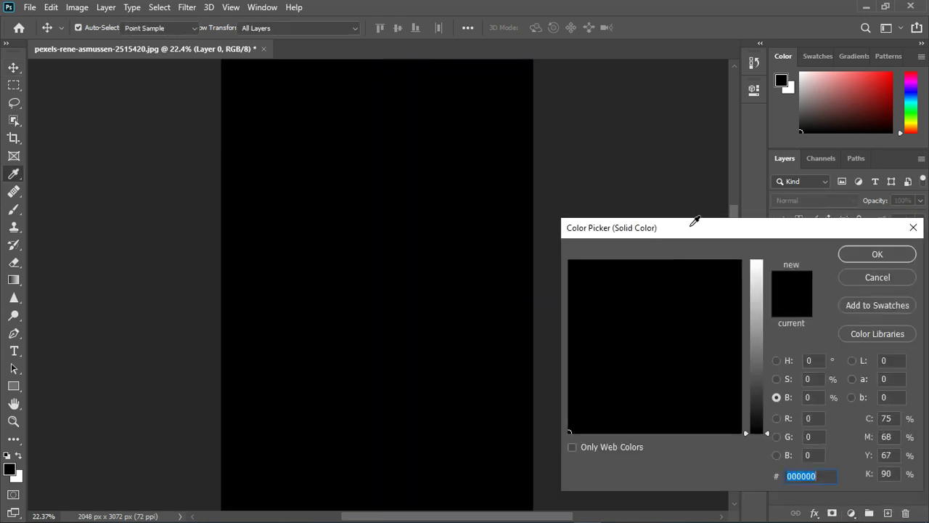
click(862, 254)
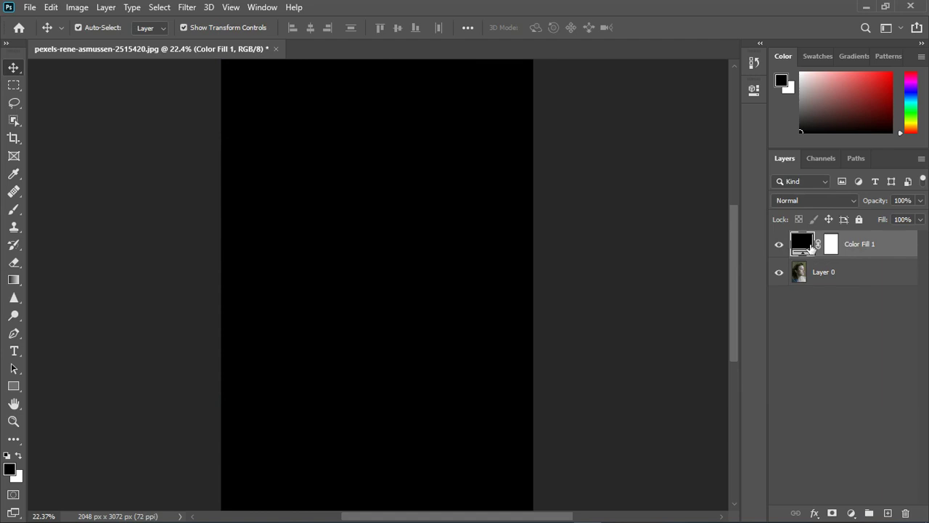
Recolour the fill with the blue-grey 6e7d94 sampled from the iris.
double_click(808, 247)
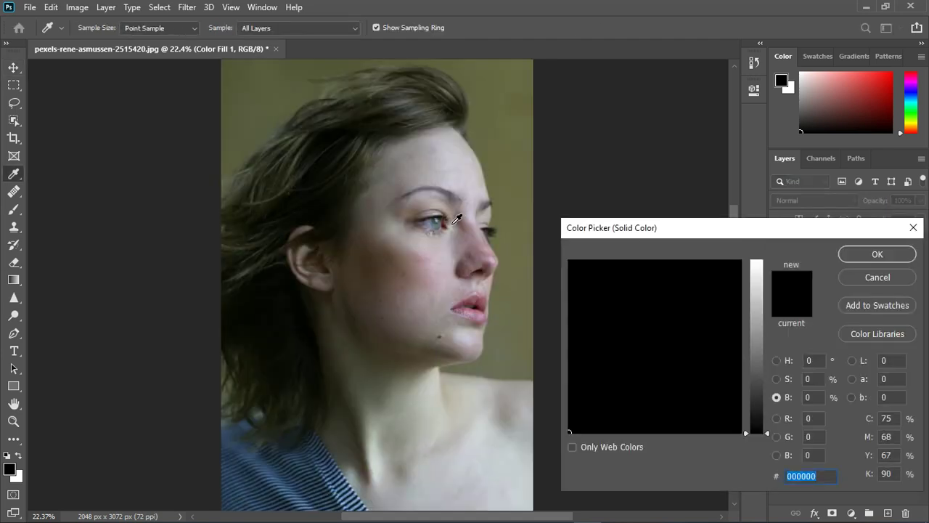
click(432, 231)
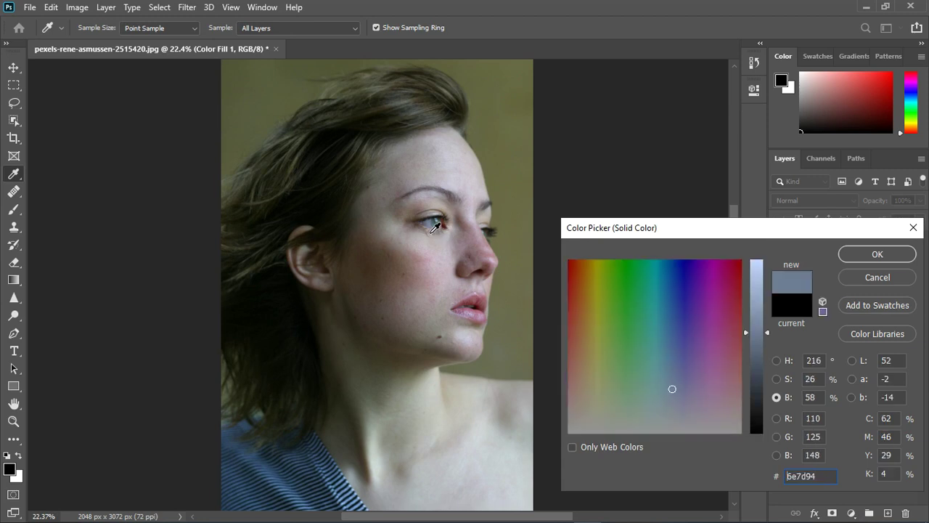
click(860, 257)
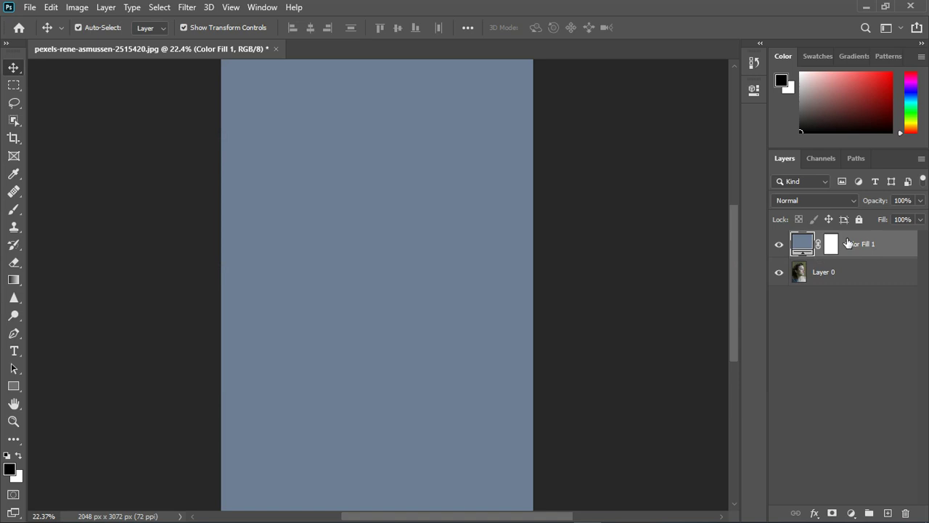
Blend Color Fill 1 in Divide mode and raise its colour brightness to 78.
click(831, 203)
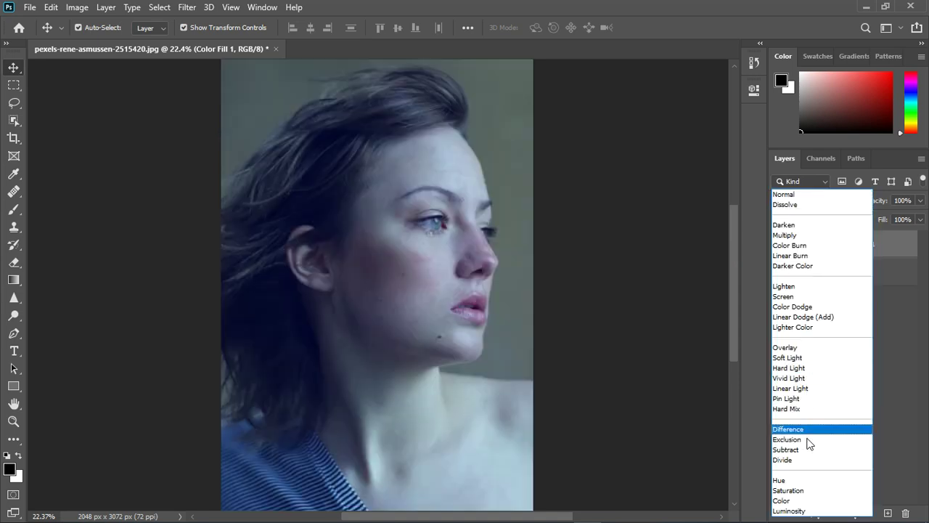
click(804, 460)
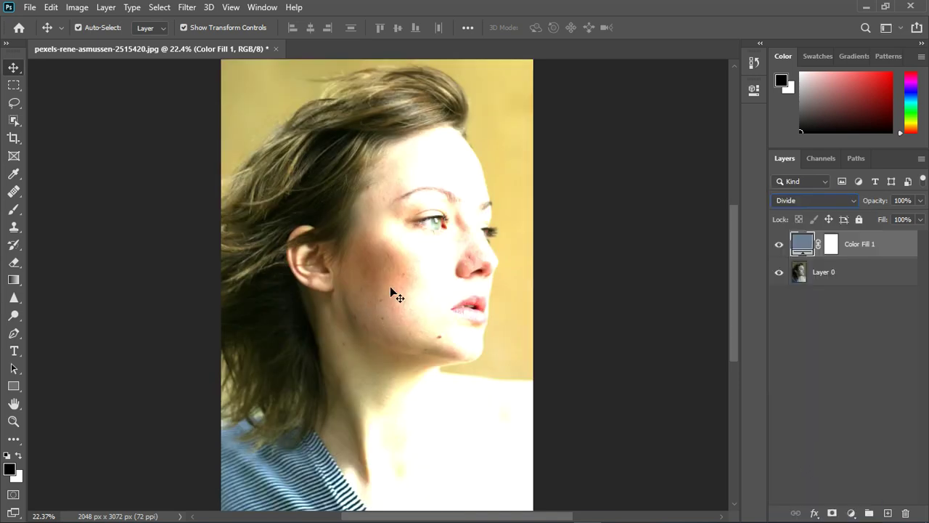
scroll(429, 269, up, 5)
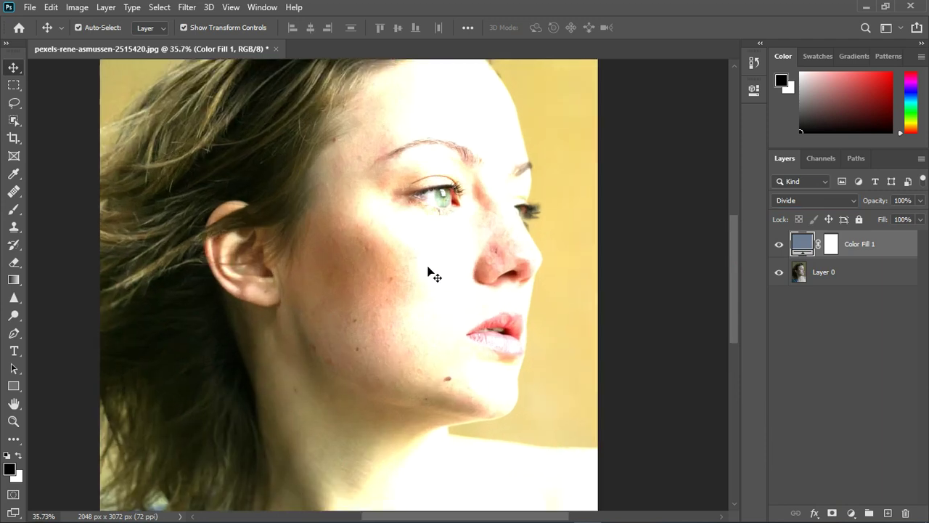
scroll(429, 270, down, 2)
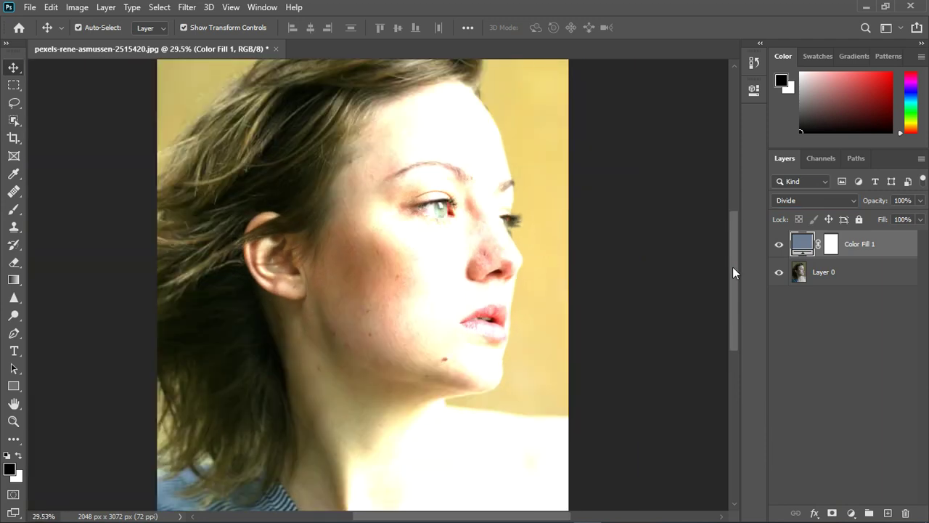
double_click(802, 244)
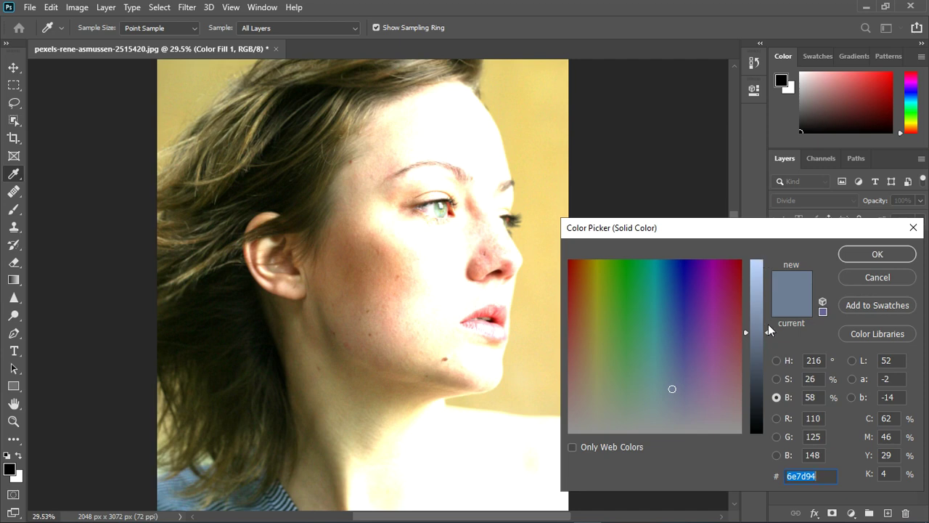
drag(767, 324, 768, 260)
click(904, 250)
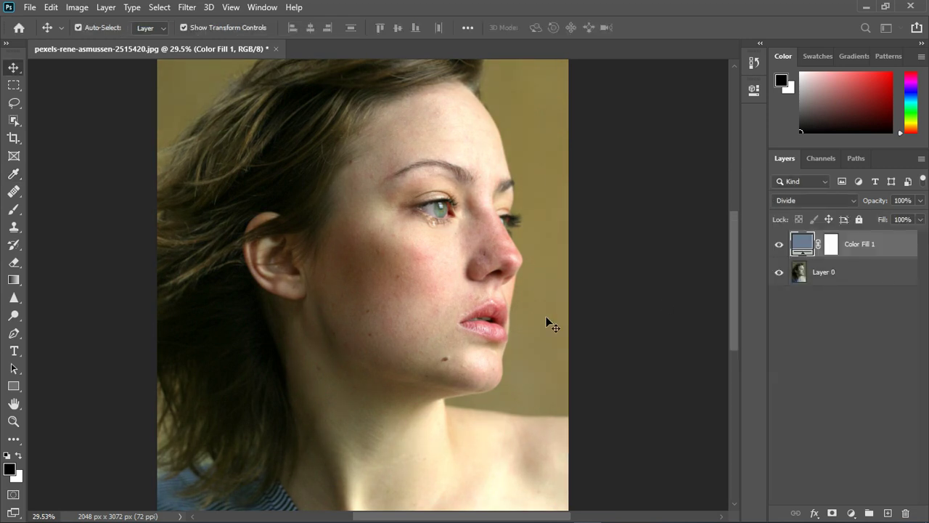
Fit the portrait in view and toggle Color Fill 1 on and off to compare.
key(ctrl+minus)
key(ctrl+minus)
click(779, 245)
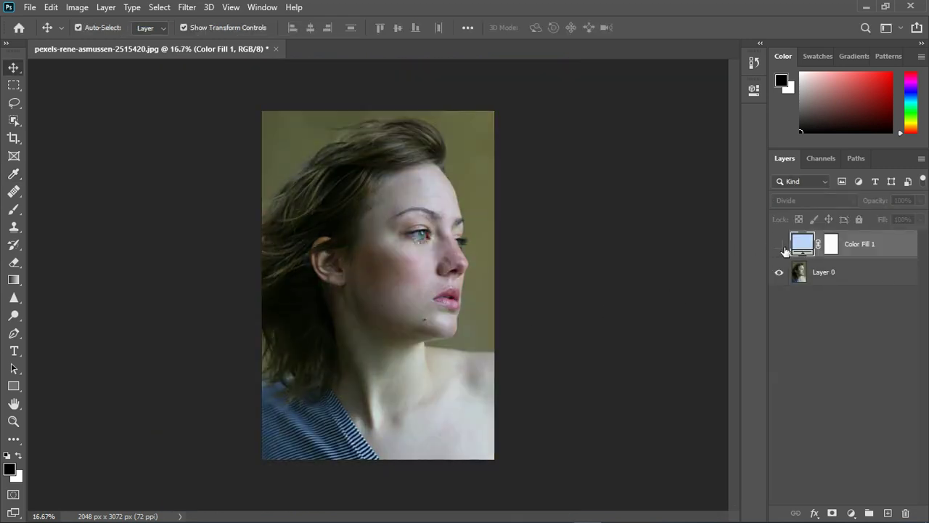
click(780, 245)
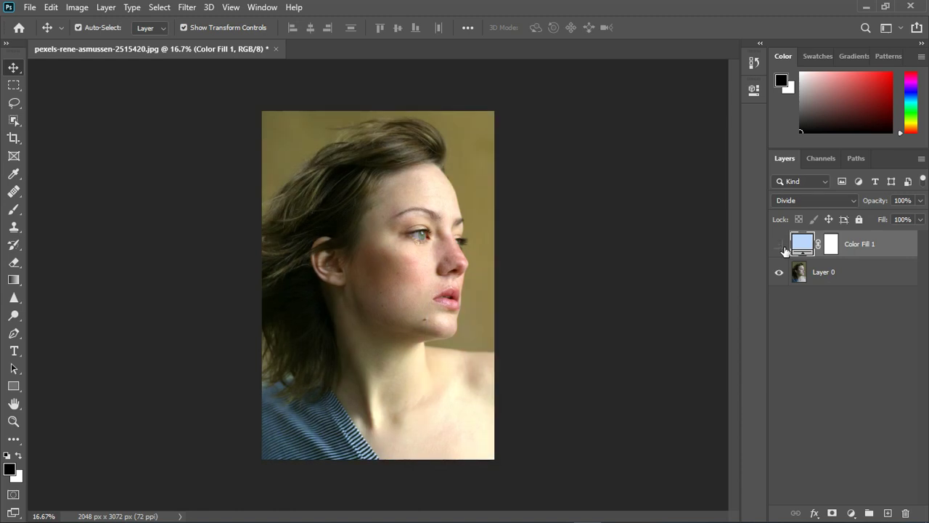
click(782, 247)
click(782, 247)
Add a Hue/Saturation layer clipped to Color Fill 1 with Lightness +19, Saturation +3.
click(851, 513)
click(828, 380)
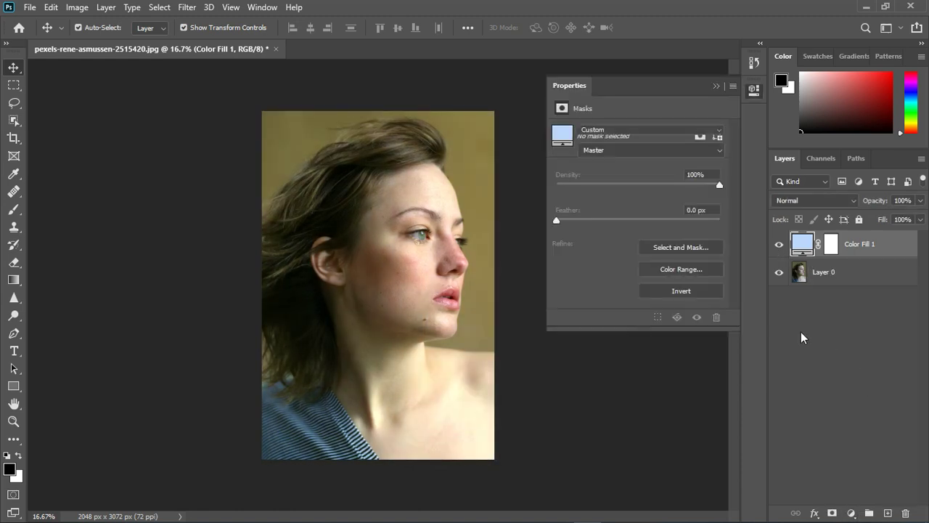
click(637, 317)
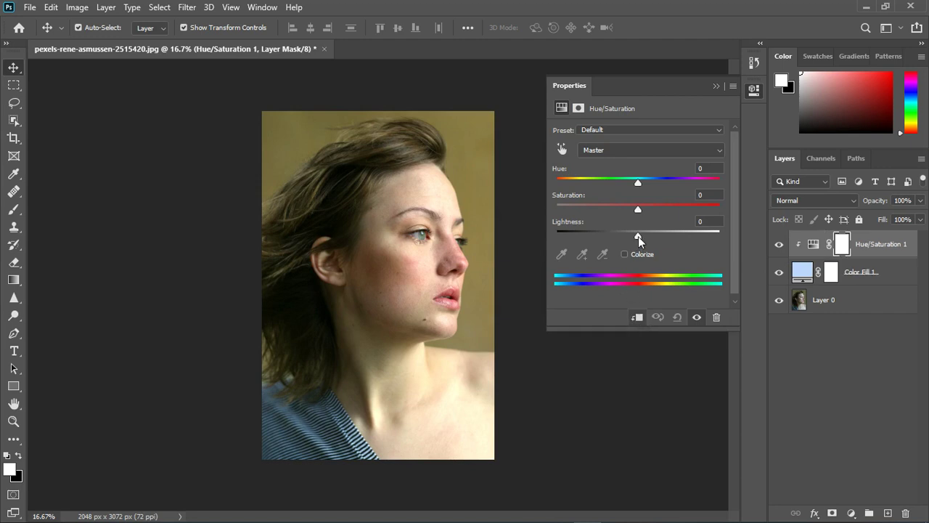
mouse_move(638, 236)
mouse_down()
mouse_move(707, 239)
mouse_move(622, 238)
mouse_move(656, 238)
mouse_move(646, 238)
mouse_up()
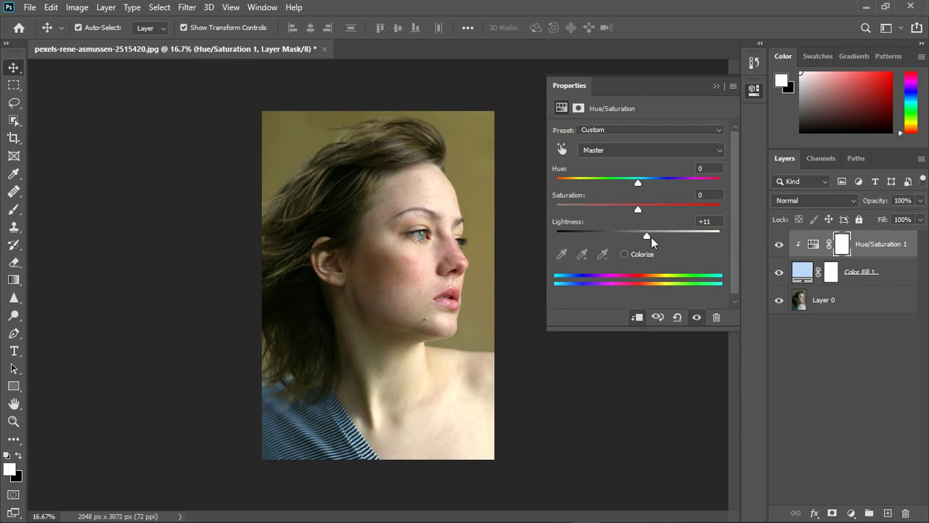
mouse_move(647, 237)
mouse_down()
mouse_move(627, 239)
mouse_move(665, 237)
mouse_move(653, 241)
mouse_up()
mouse_move(638, 209)
mouse_down()
mouse_move(628, 212)
mouse_move(666, 208)
mouse_move(627, 210)
mouse_move(639, 212)
mouse_up()
Add a second Hue/Saturation adjustment layer, Hue/Saturation 2, at the top of the stack.
click(714, 86)
click(850, 513)
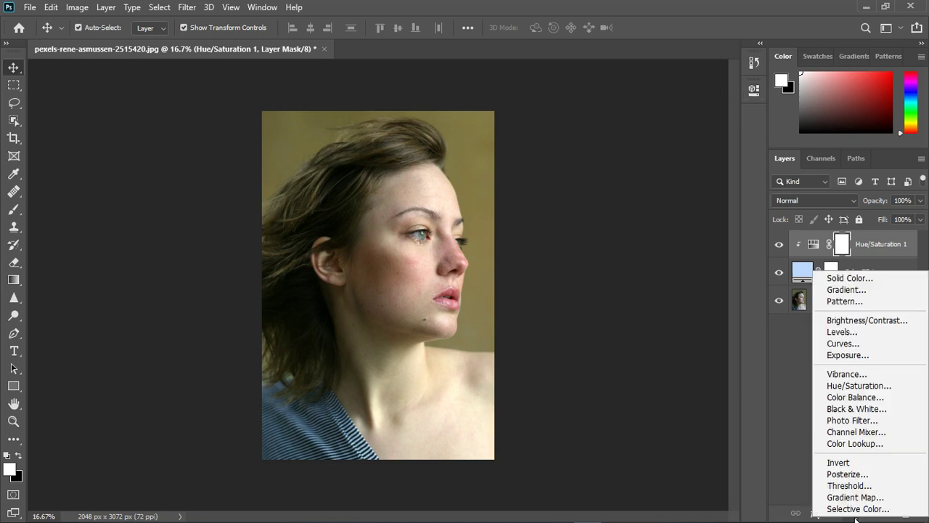
click(858, 385)
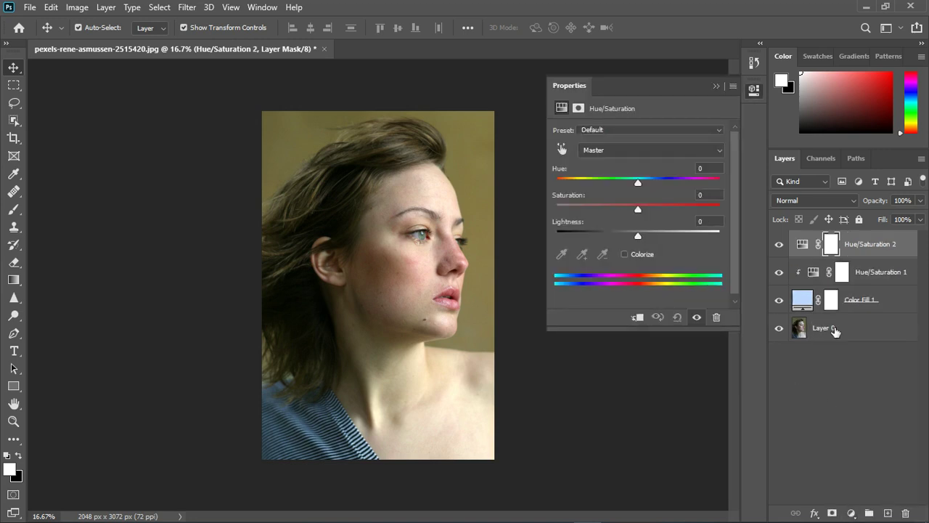
click(366, 277)
scroll(366, 276, up, 2)
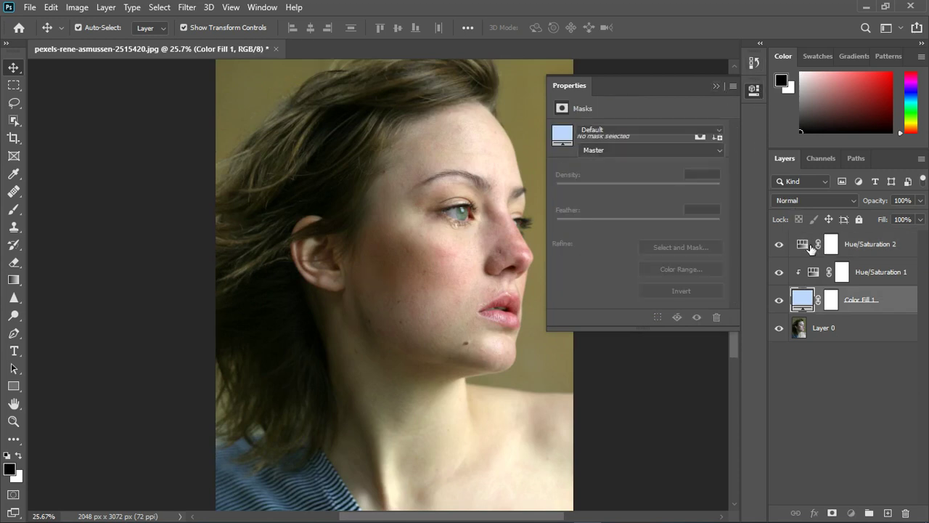
click(801, 245)
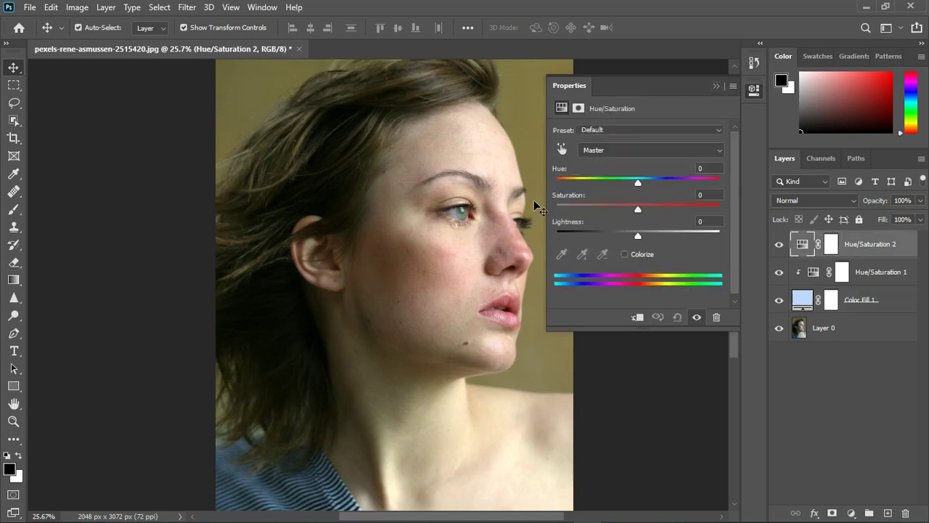
scroll(444, 258, down, 1)
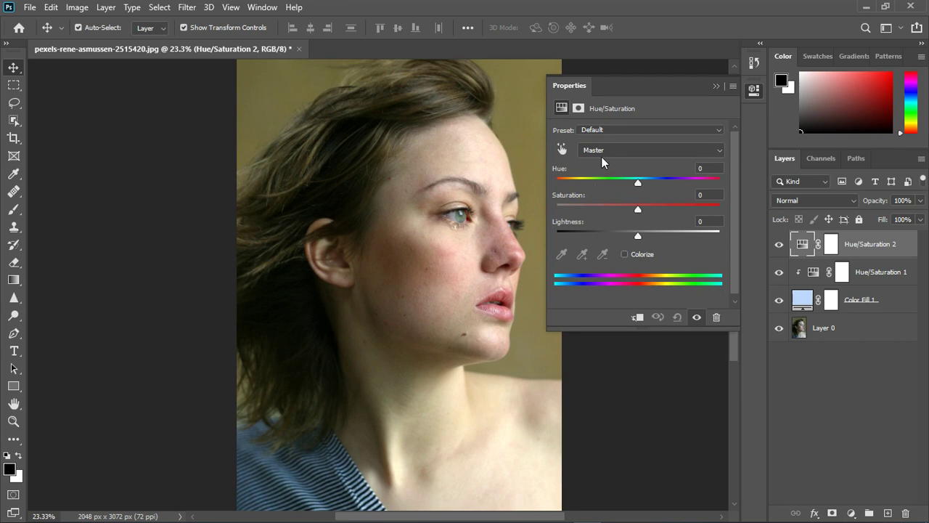
Set its Yellows range to Hue -26, Saturation +19, Lightness -6.
click(605, 149)
click(603, 185)
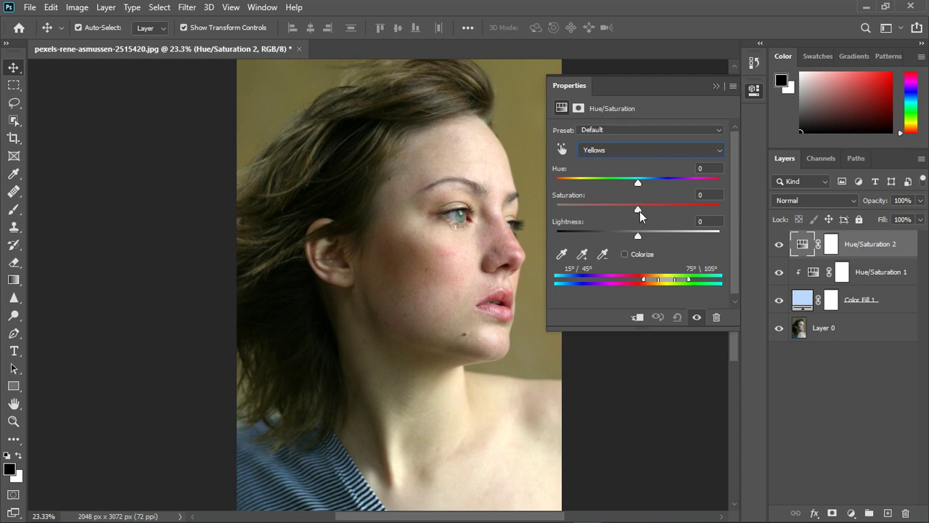
drag(638, 212, 621, 185)
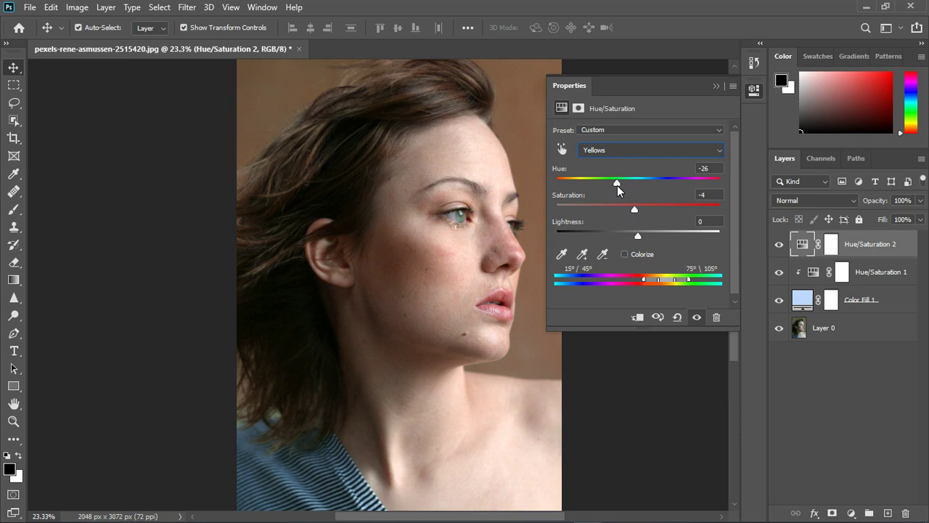
drag(634, 209, 633, 233)
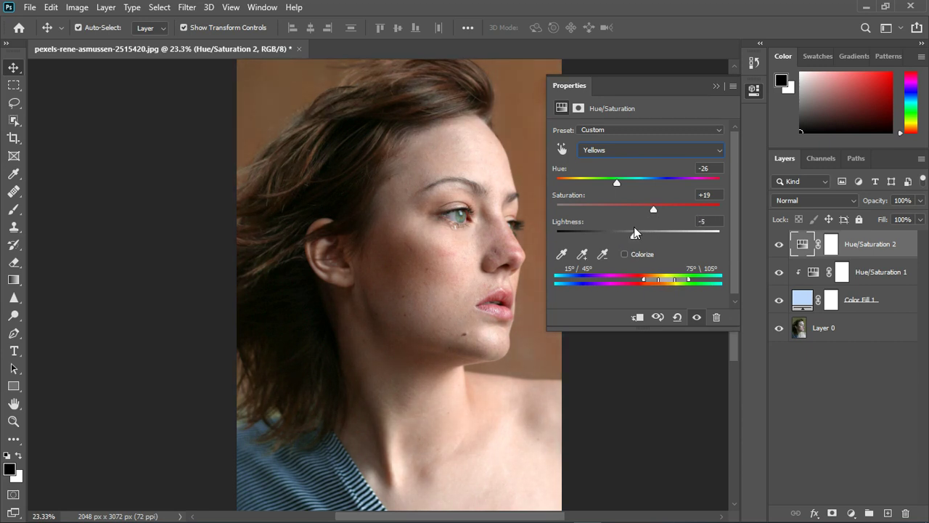
Add an Exposure adjustment layer with Gamma Correction lowered to 0.91.
click(717, 87)
scroll(381, 293, down, 2)
scroll(381, 293, up, 1)
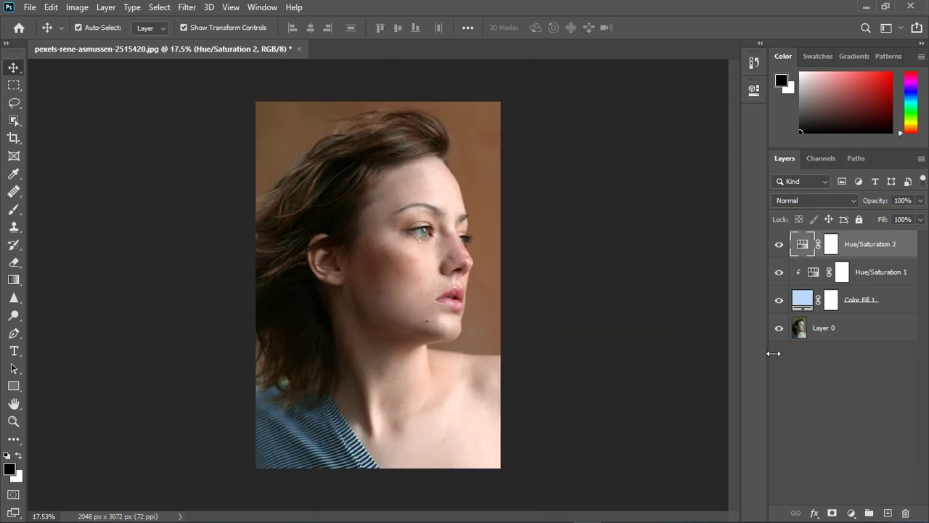
click(850, 512)
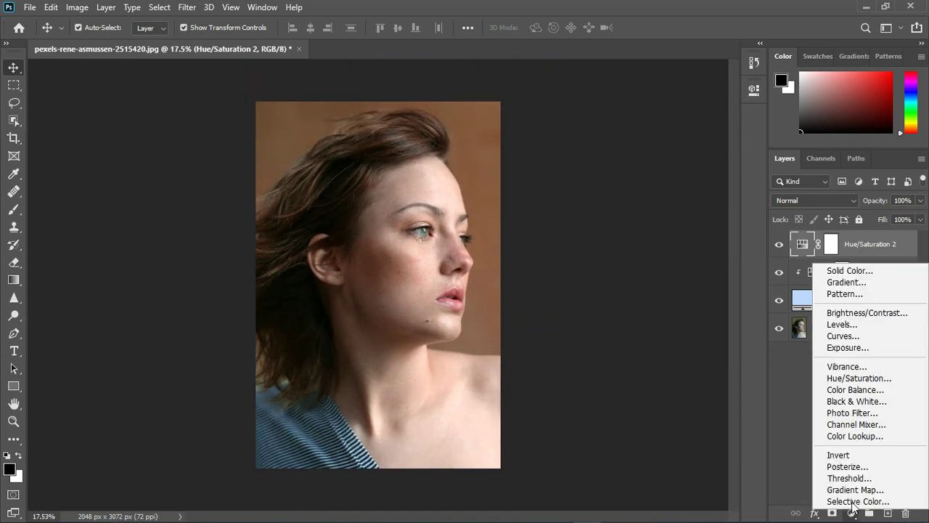
click(848, 348)
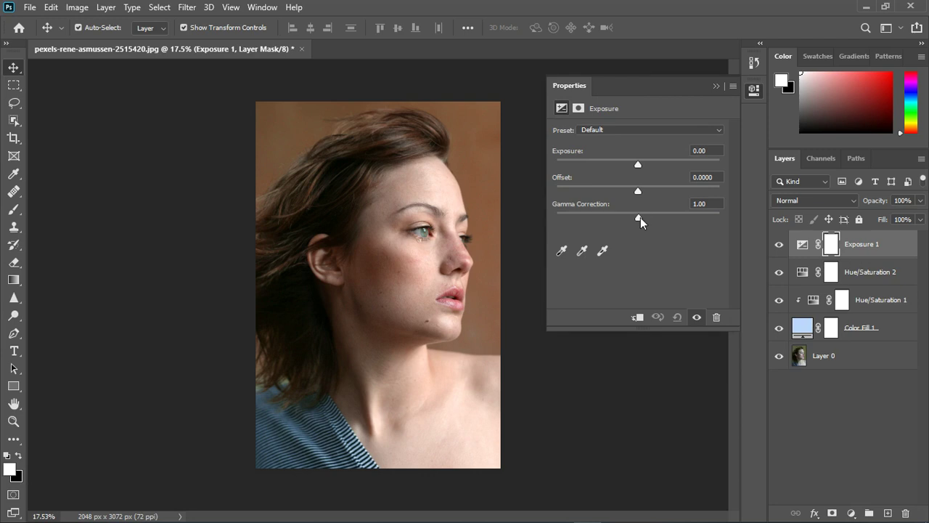
drag(640, 217, 644, 220)
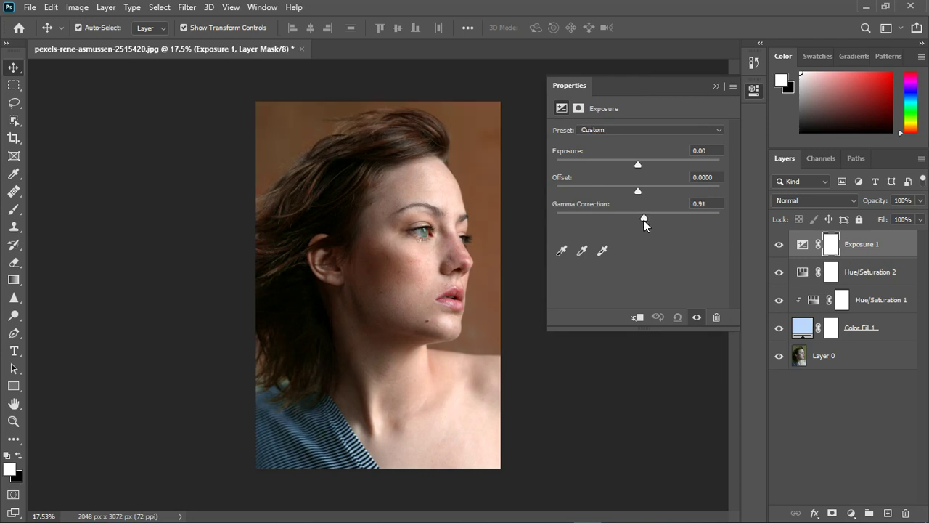
click(713, 87)
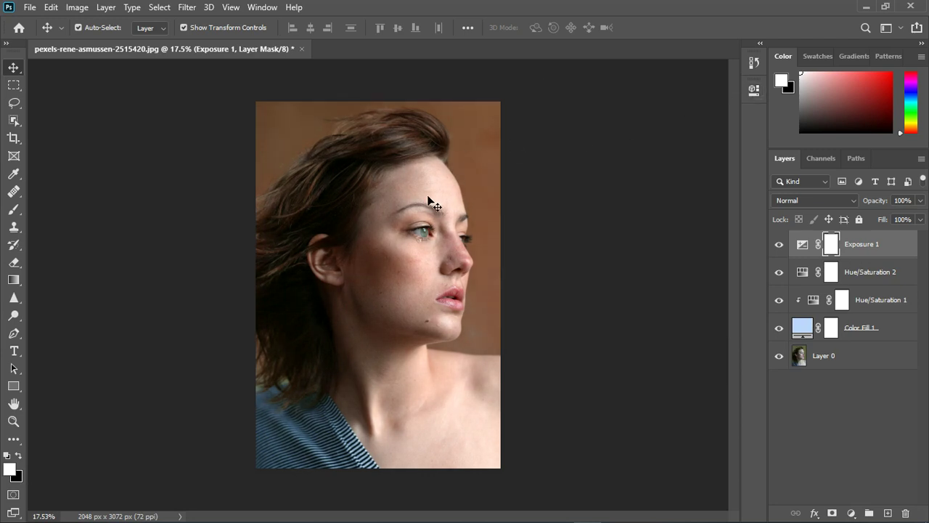
Select the Exposure 1 layer at the top of the stack.
scroll(414, 292, up, 3)
click(412, 294)
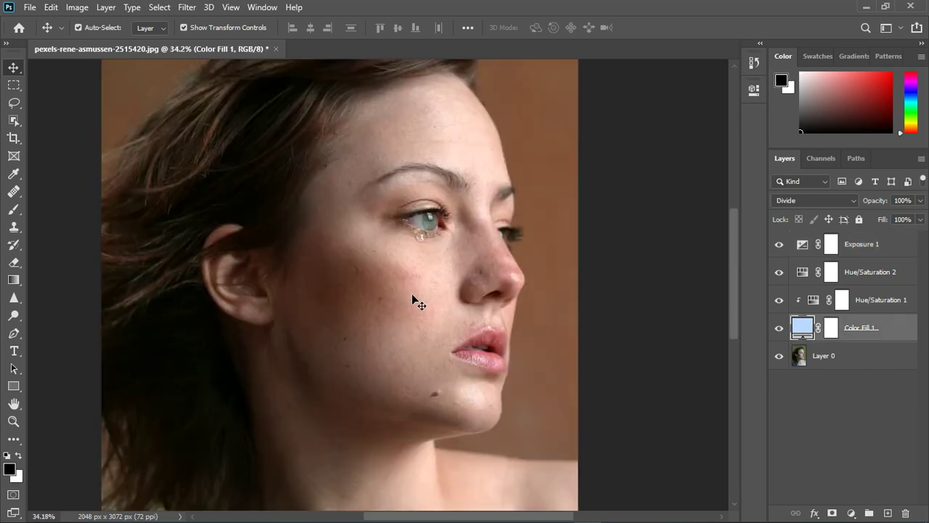
scroll(411, 297, up, 2)
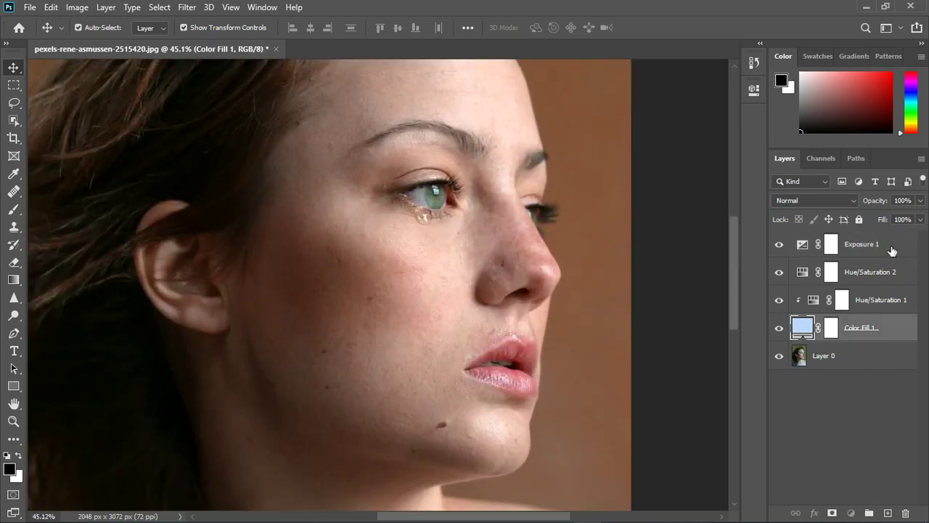
click(892, 249)
key(ctrl)
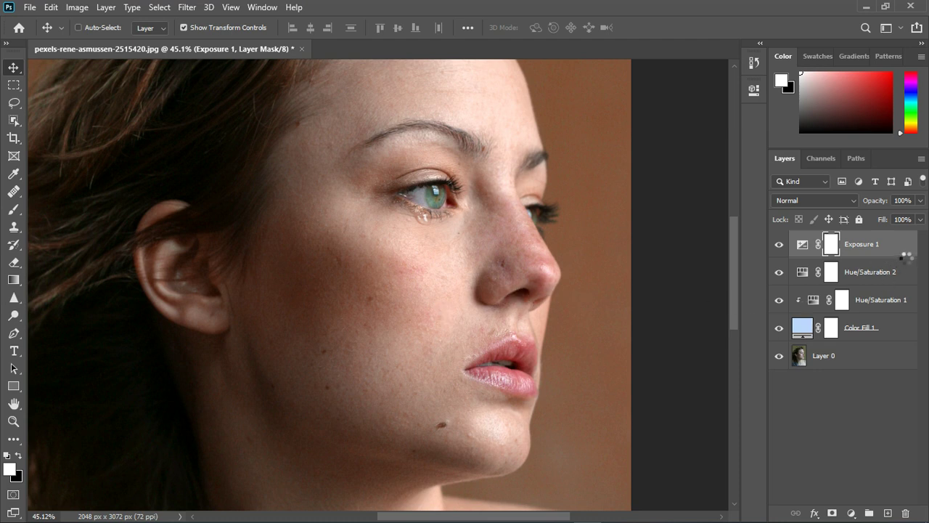
Create a new layer and stamp all visible layers into it as Layer 1.
key(ctrl+shift+alt+n)
key(d)
key(ctrl+shift+alt+e)
scroll(424, 291, down, 3)
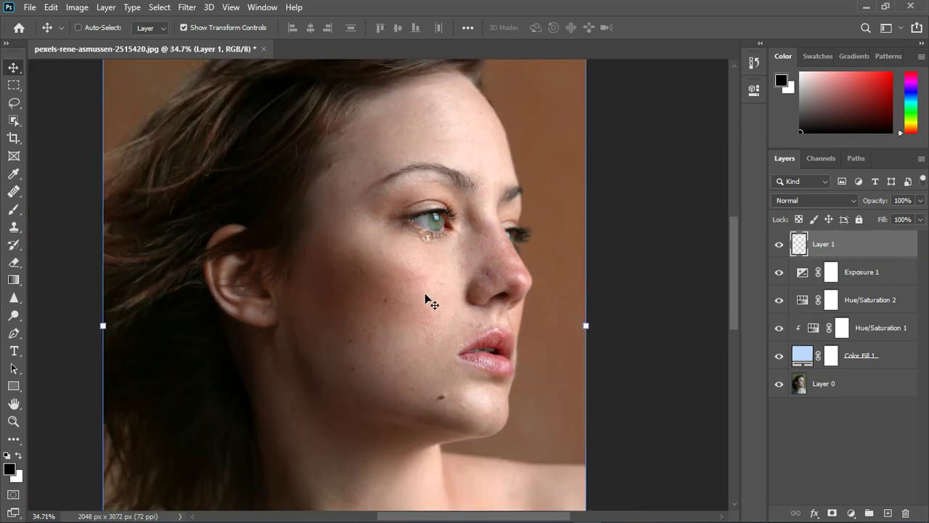
scroll(419, 286, up, 4)
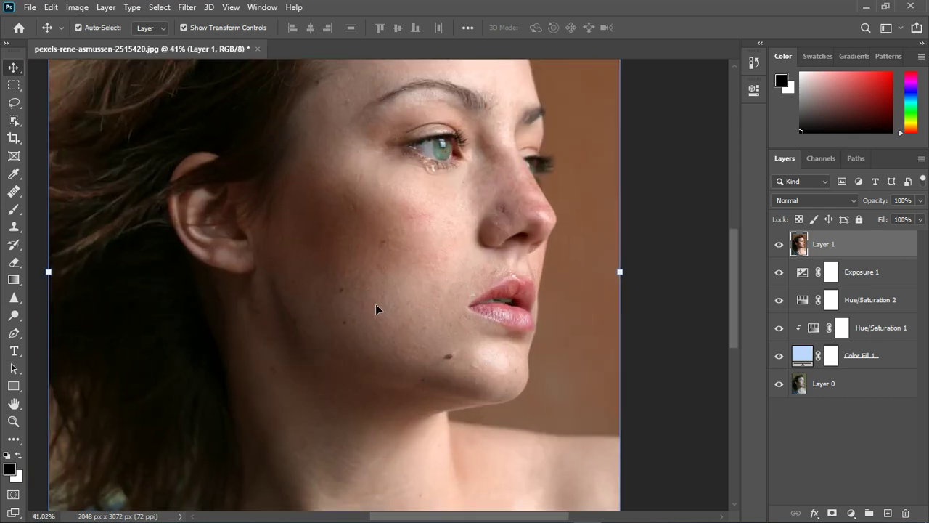
scroll(375, 303, up, 1)
scroll(374, 309, down, 3)
scroll(399, 294, down, 1)
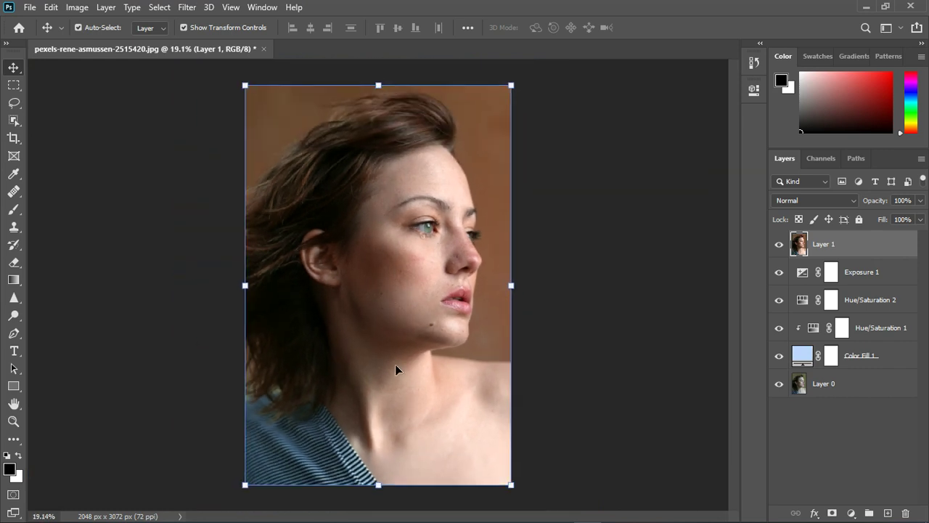
Open the Camera Raw Filter on Layer 1 and set white balance from a spot near the eye.
click(187, 7)
click(222, 88)
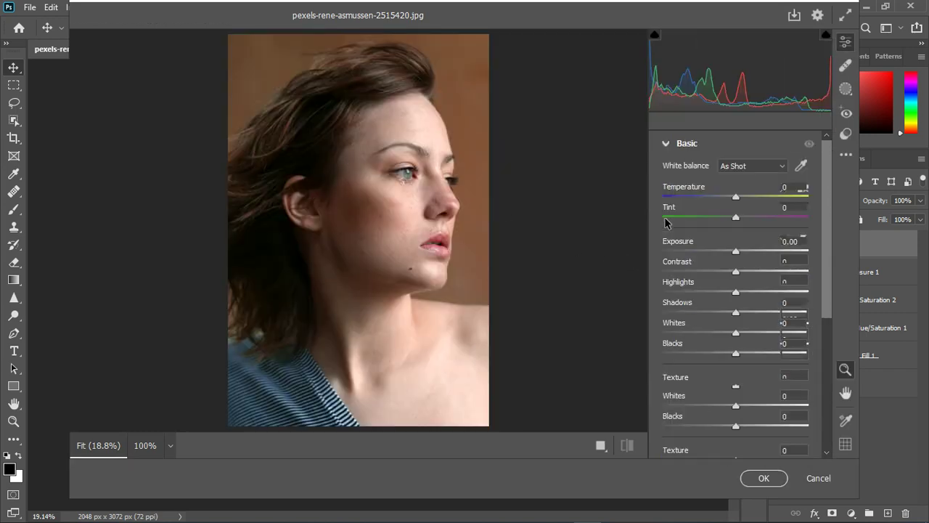
click(801, 165)
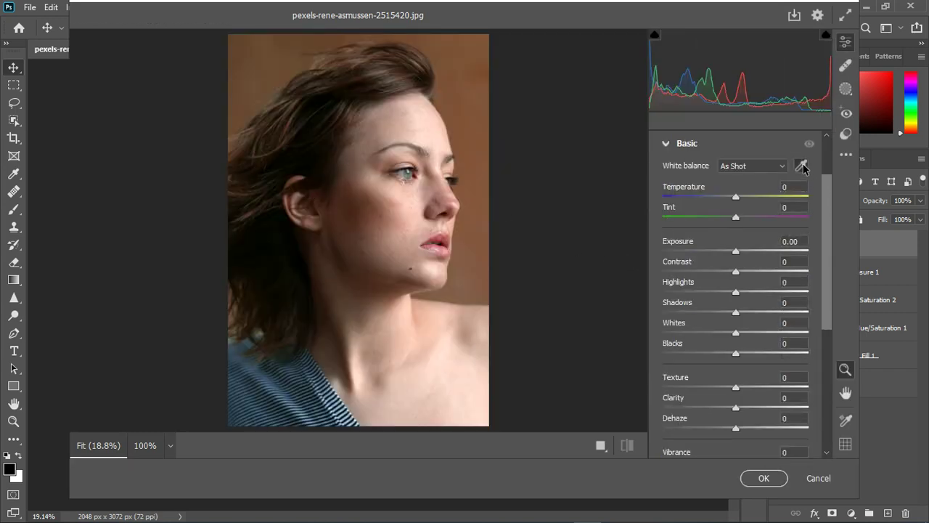
click(409, 177)
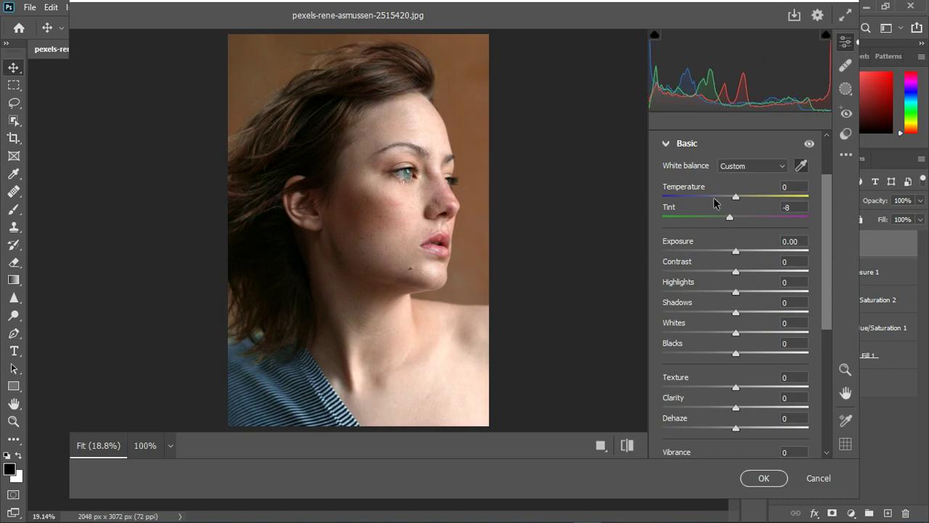
Set Tint -4, Shadows +13, Blacks +8, Highlights -23 and Texture +8.
mouse_move(727, 220)
mouse_down()
mouse_move(749, 219)
mouse_move(718, 219)
mouse_move(732, 218)
mouse_up()
mouse_move(736, 317)
mouse_down()
mouse_move(720, 313)
mouse_move(754, 312)
mouse_move(745, 312)
mouse_up()
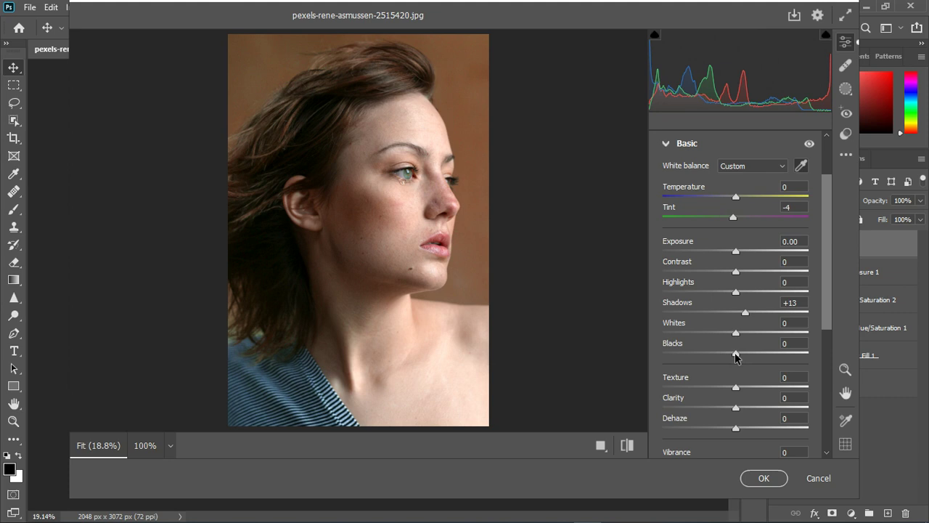
drag(735, 355, 722, 332)
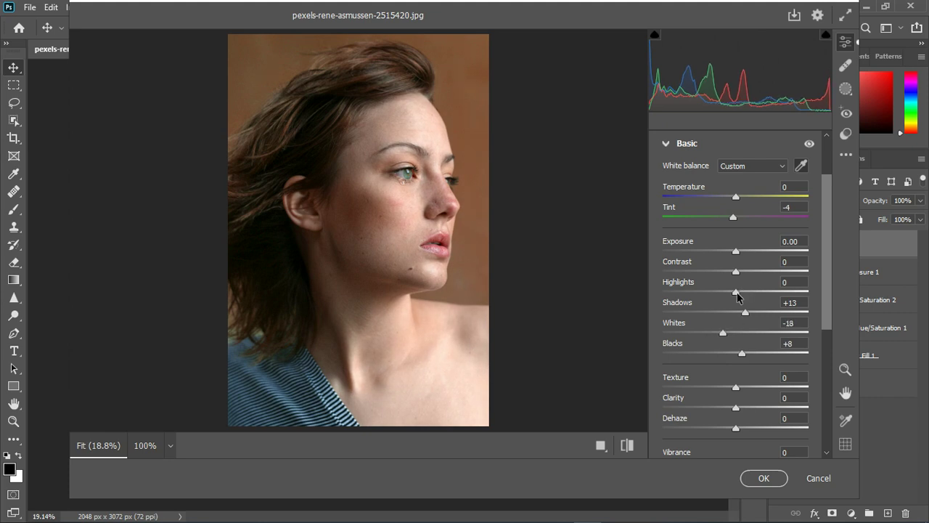
mouse_move(737, 297)
mouse_down()
mouse_move(753, 296)
mouse_move(722, 304)
mouse_up()
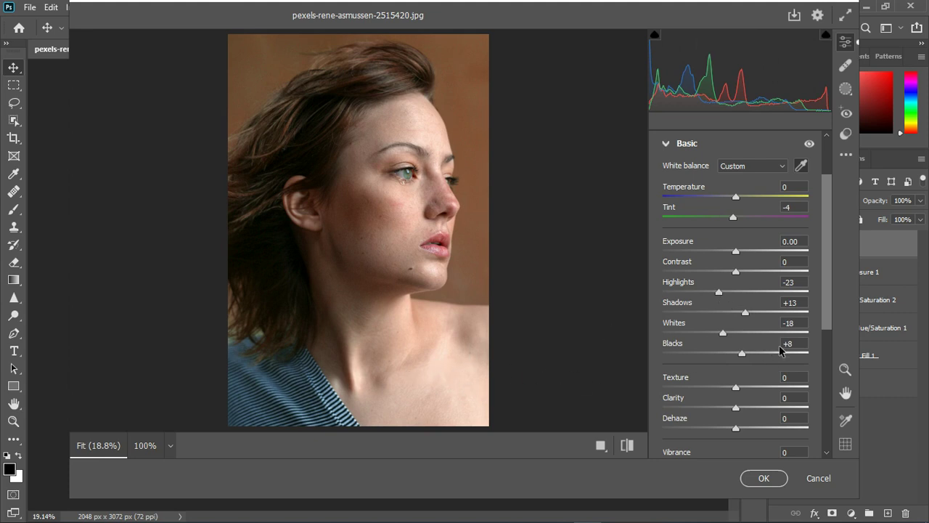
drag(737, 388, 743, 390)
Set the Camera Raw tone curve to Highlights +3 and Shadows -2.
click(665, 144)
click(667, 245)
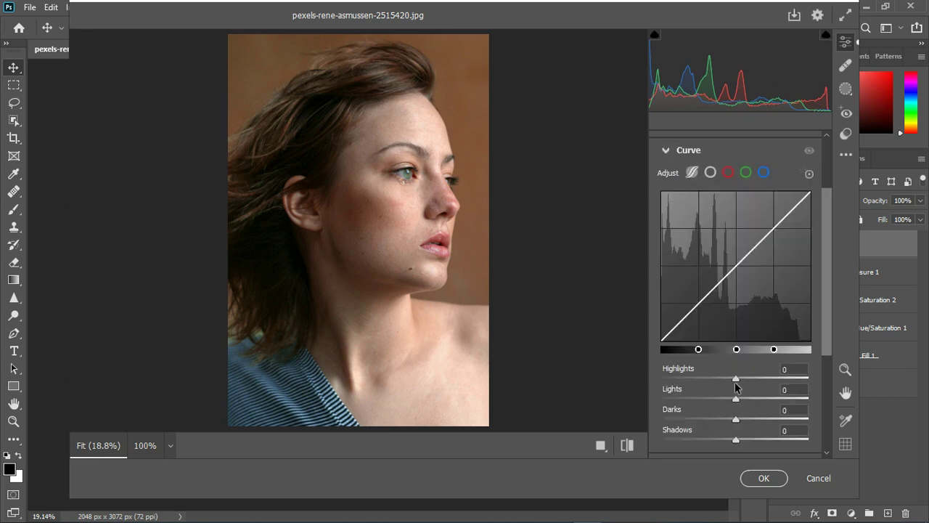
drag(737, 382, 740, 383)
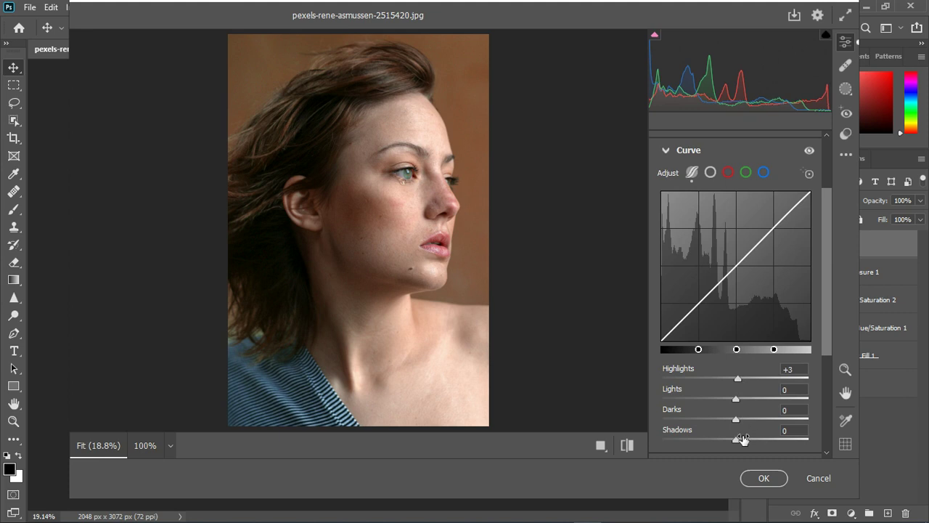
drag(737, 439, 735, 440)
drag(734, 439, 734, 440)
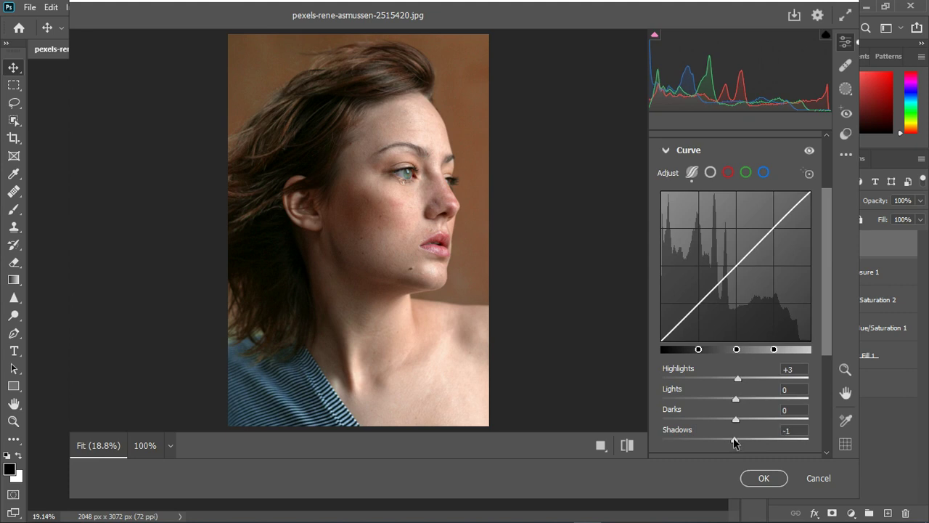
click(667, 151)
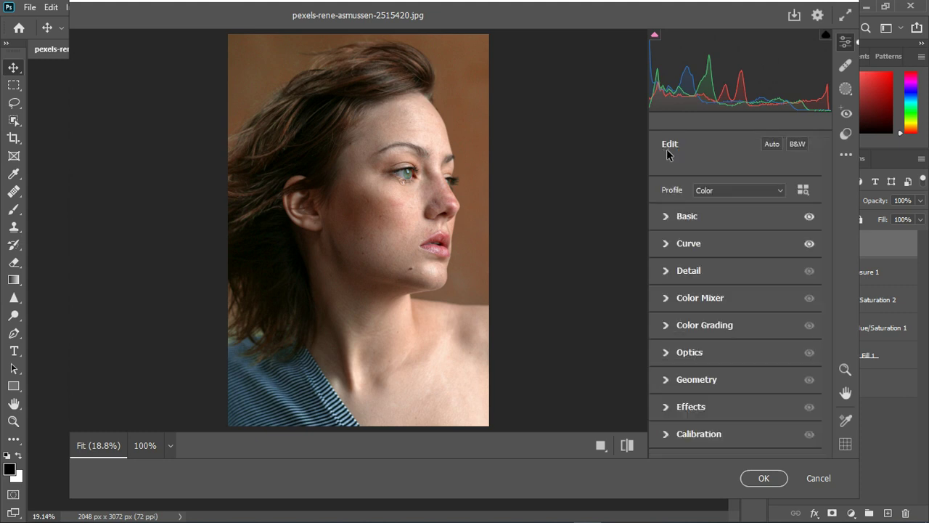
Raise Color Mixer saturation of the reds, blues, purples and magentas.
click(670, 298)
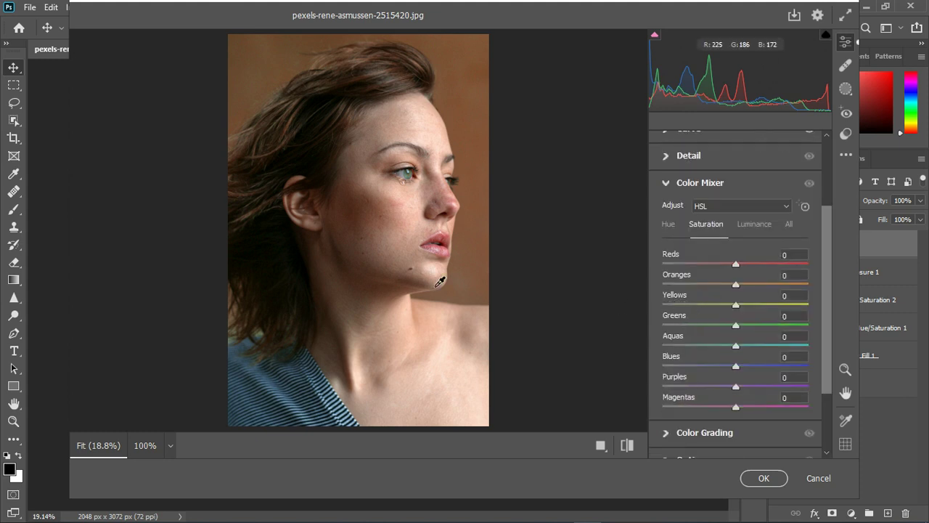
key(ctrl+plus)
scroll(407, 299, up, 1)
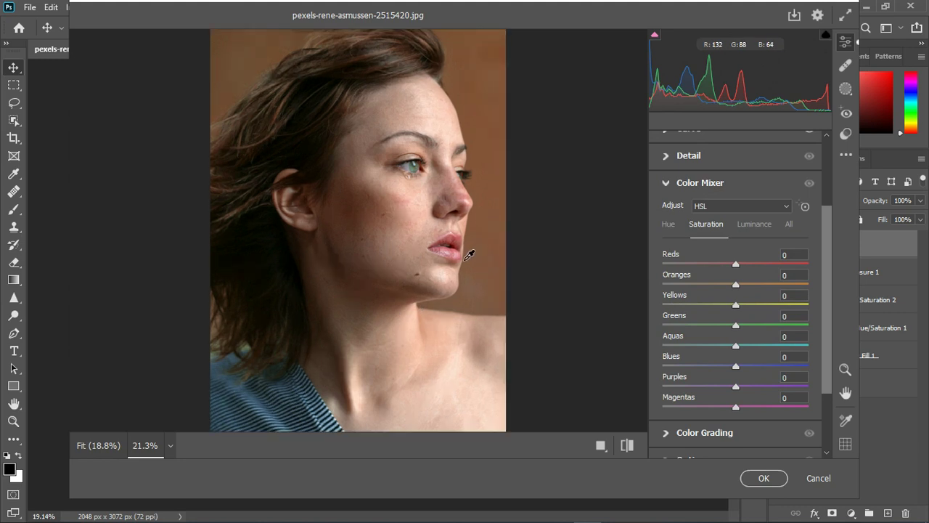
drag(735, 264, 749, 264)
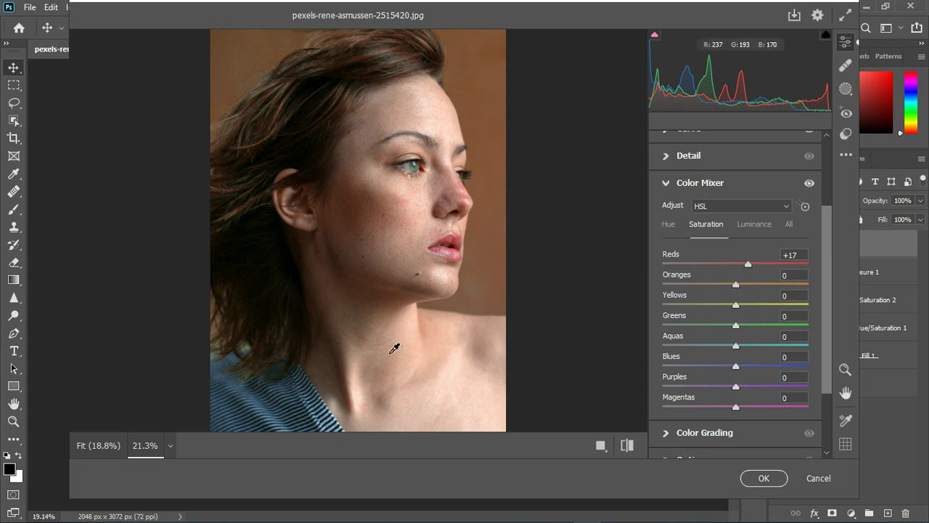
scroll(269, 406, down, 1)
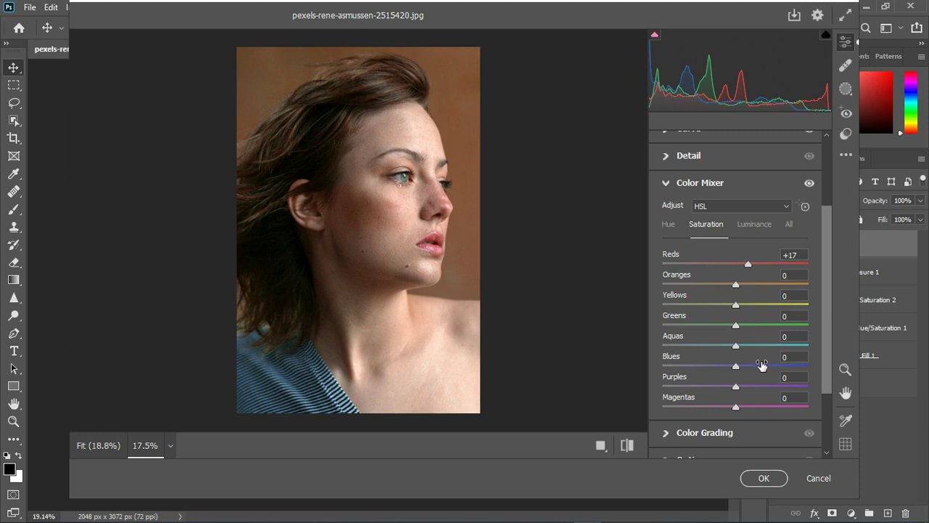
drag(736, 366, 745, 347)
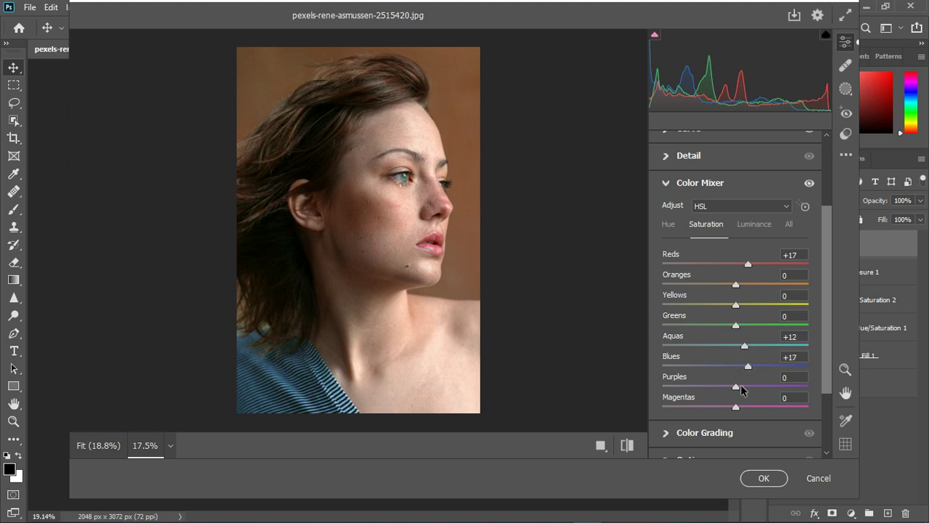
click(745, 387)
click(748, 407)
Shift the Yellows hue to -22 and nudge the Reds and Blues hues.
click(669, 227)
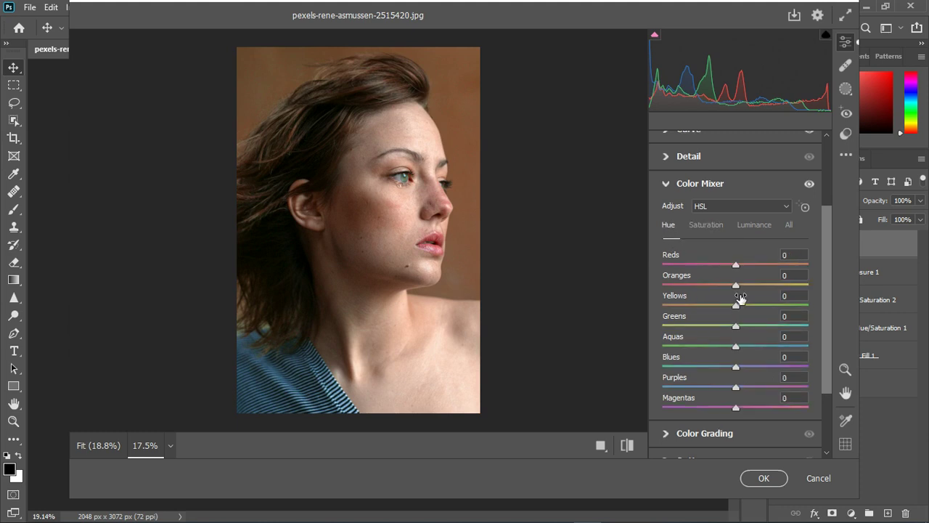
drag(735, 311, 726, 291)
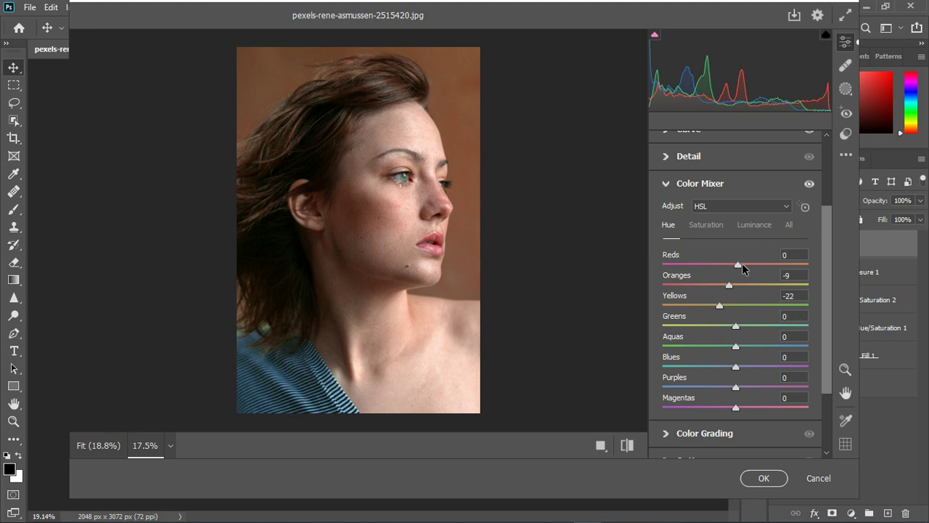
drag(742, 265, 732, 266)
drag(732, 367, 722, 376)
Brighten Blues luminance and raise Purples luminance to +20.
click(753, 227)
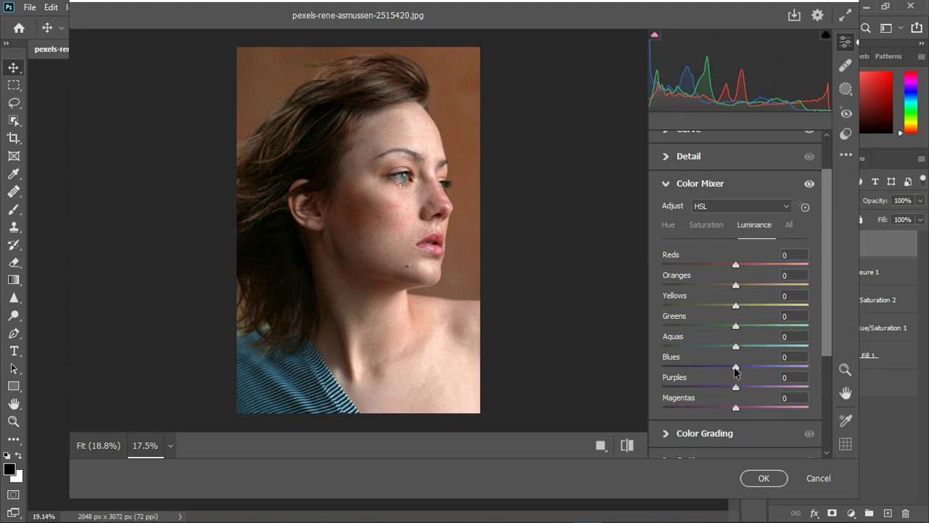
drag(735, 368, 748, 349)
drag(743, 389, 751, 391)
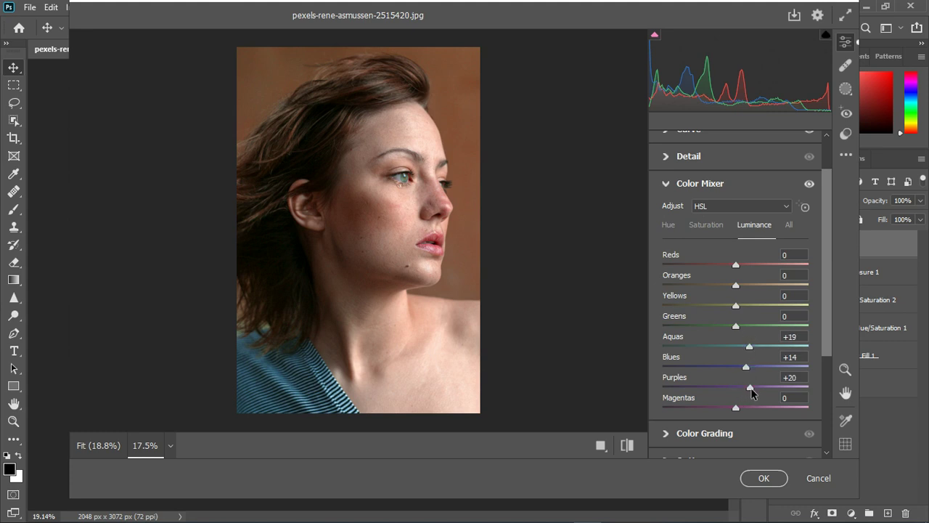
click(671, 185)
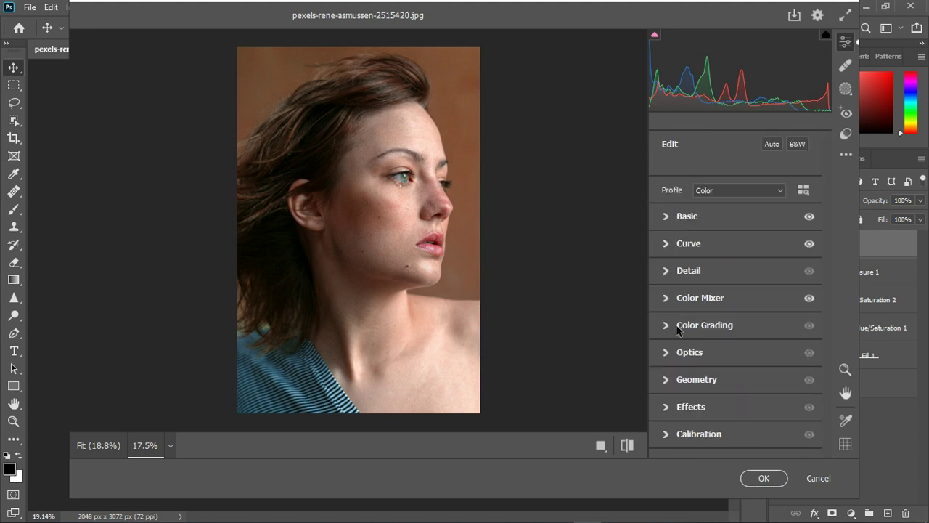
Set calibration Red Primary Hue +17, Blue -18, Green -30, and apply the Camera Raw filter.
click(666, 434)
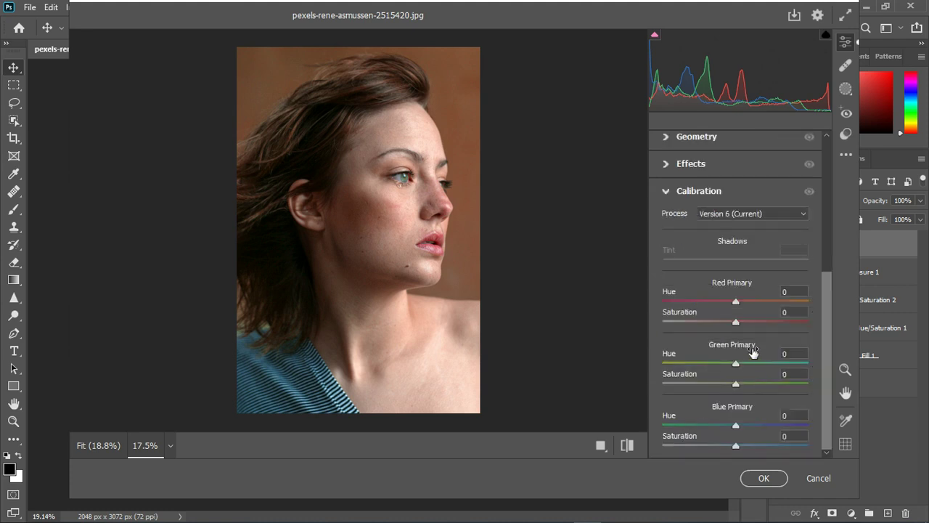
drag(736, 302, 746, 314)
click(748, 301)
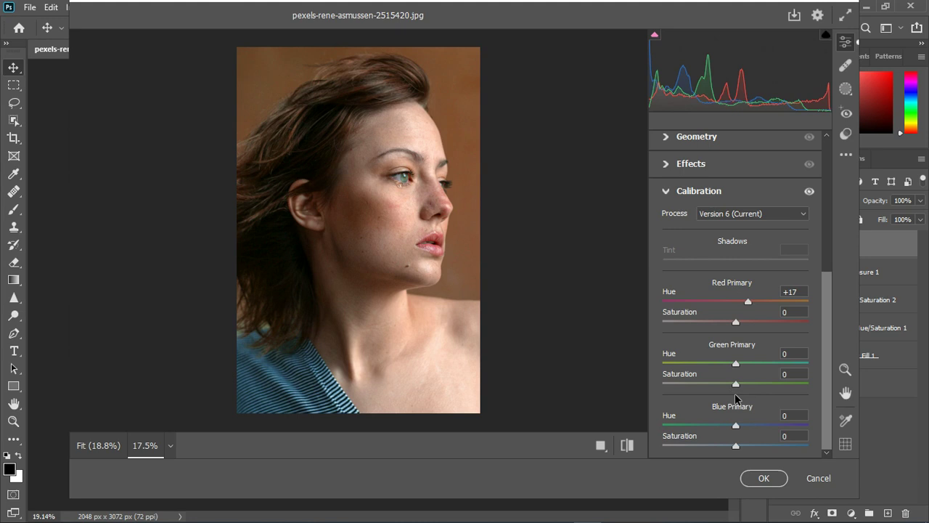
drag(731, 430, 725, 428)
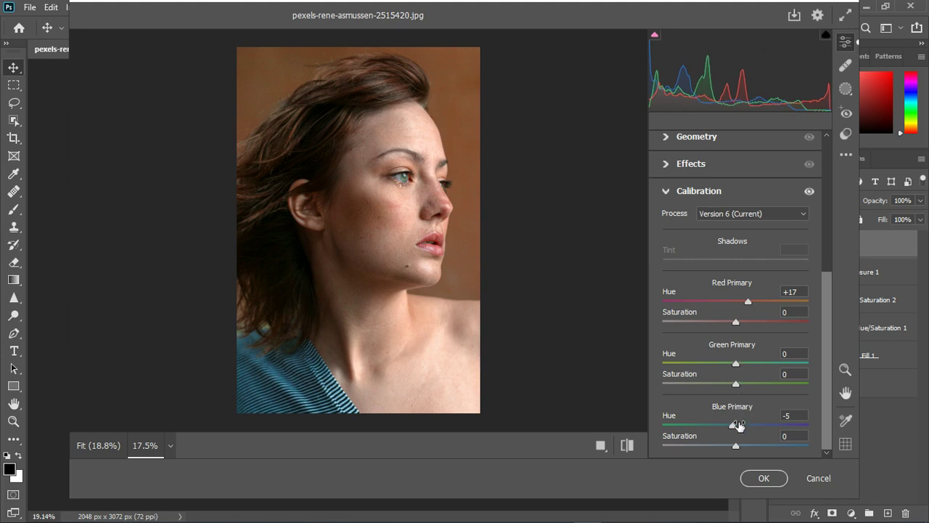
drag(726, 433, 724, 431)
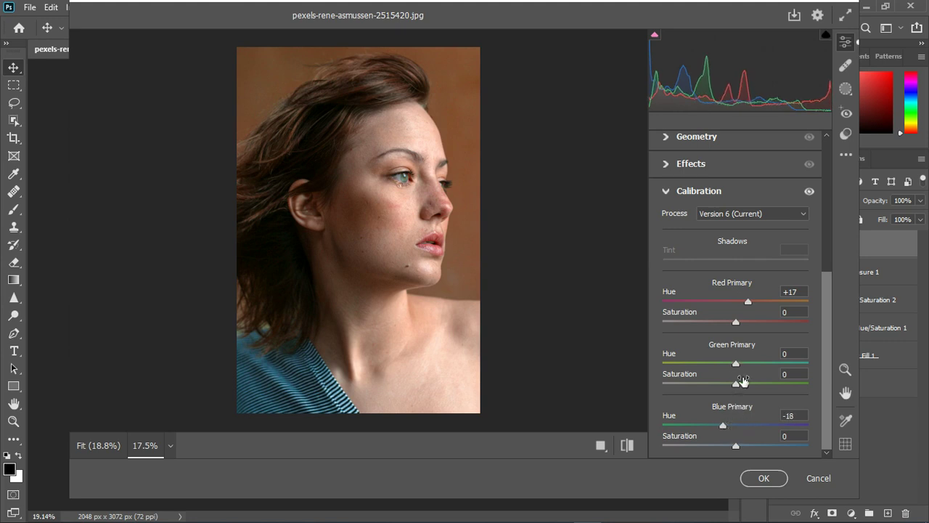
drag(754, 361, 715, 366)
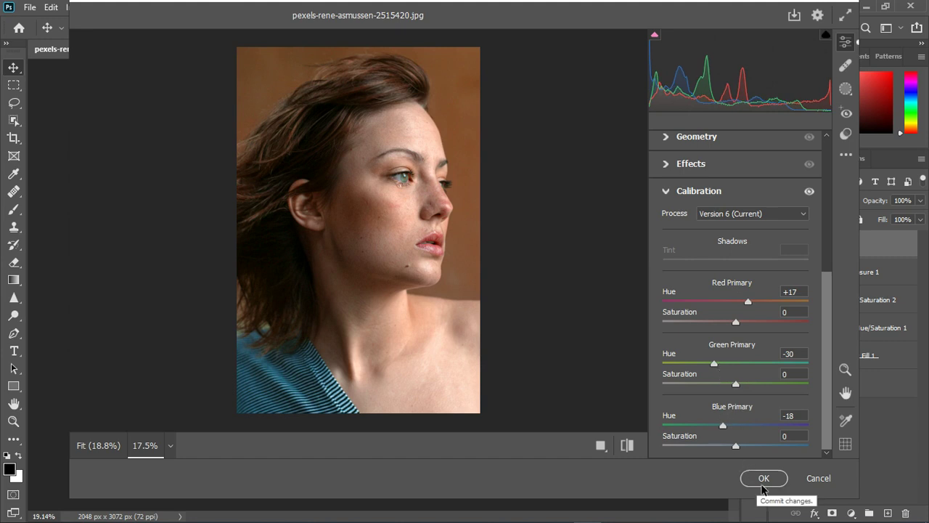
click(762, 479)
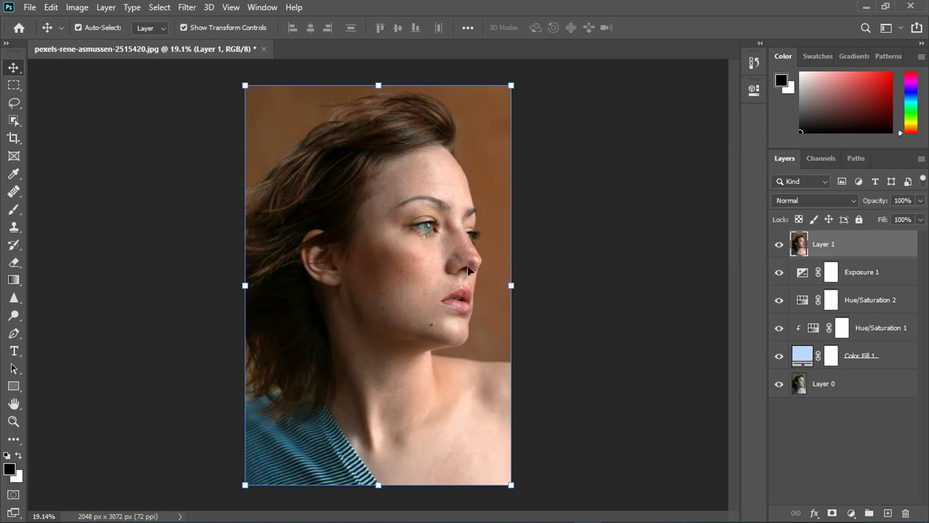
click(780, 247)
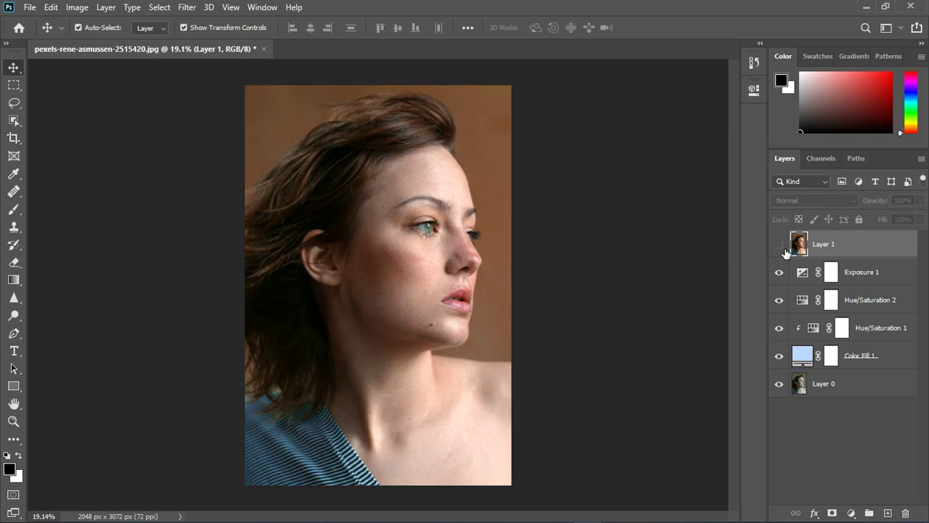
click(781, 247)
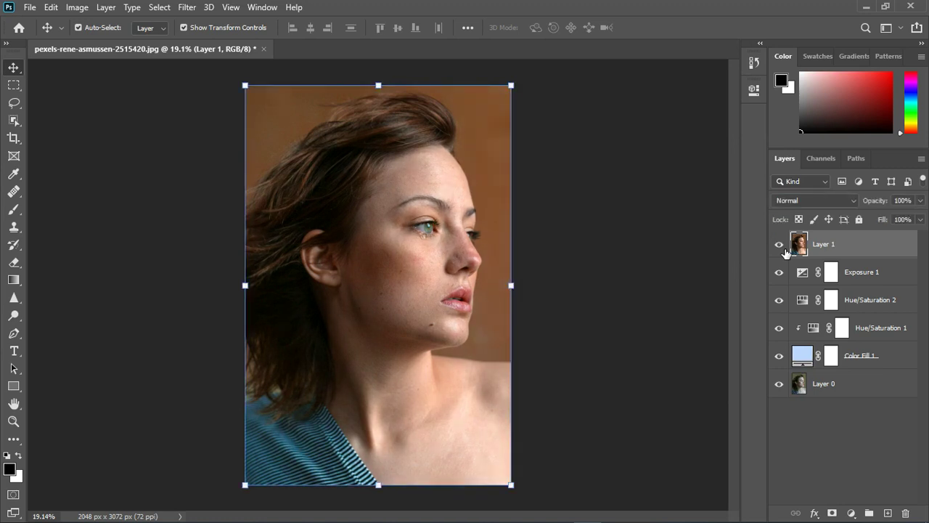
scroll(404, 277, down, 1)
scroll(402, 274, up, 2)
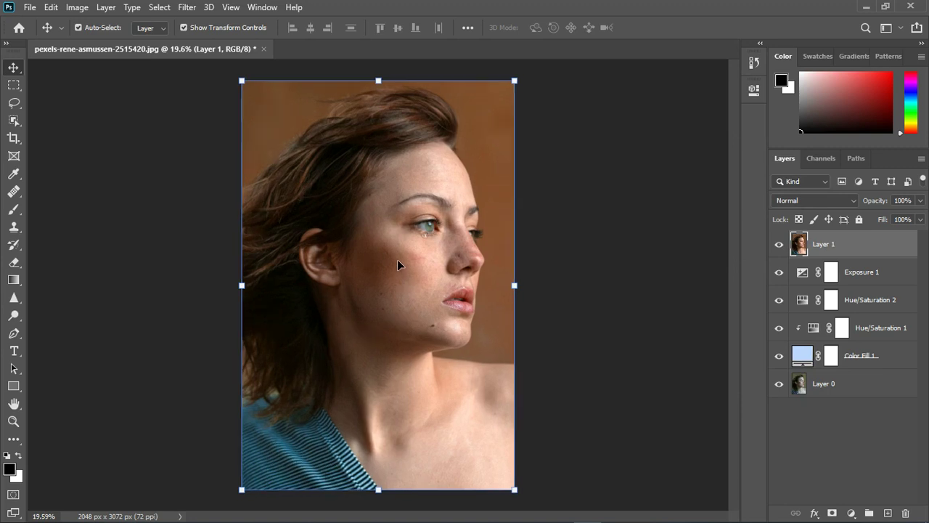
scroll(398, 265, up, 1)
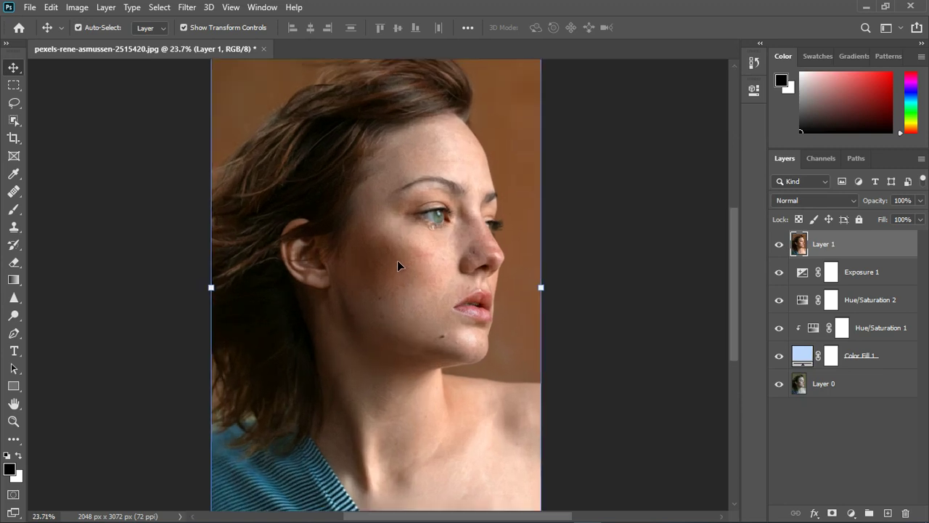
Add a Color Fill 2 solid fill layer using colour aa5e52 sampled from the lips.
click(850, 513)
click(851, 271)
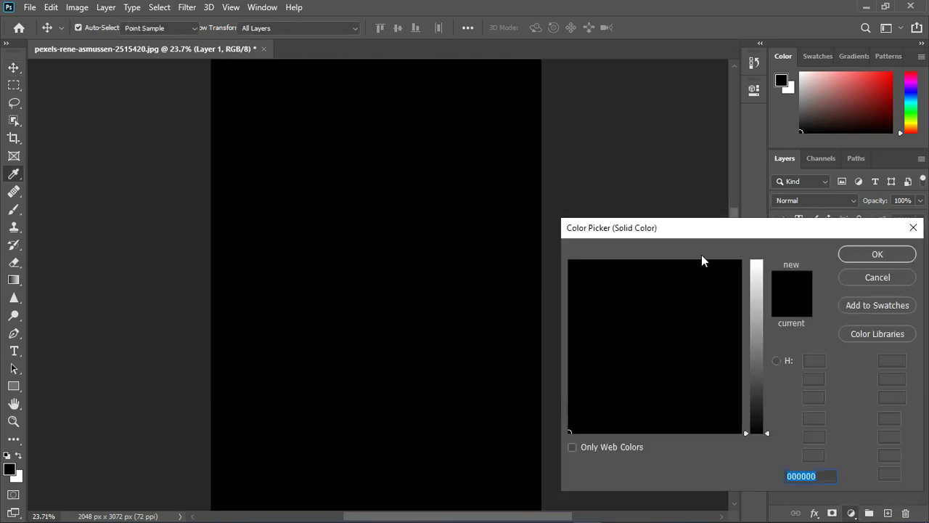
click(867, 251)
key(v)
click(779, 244)
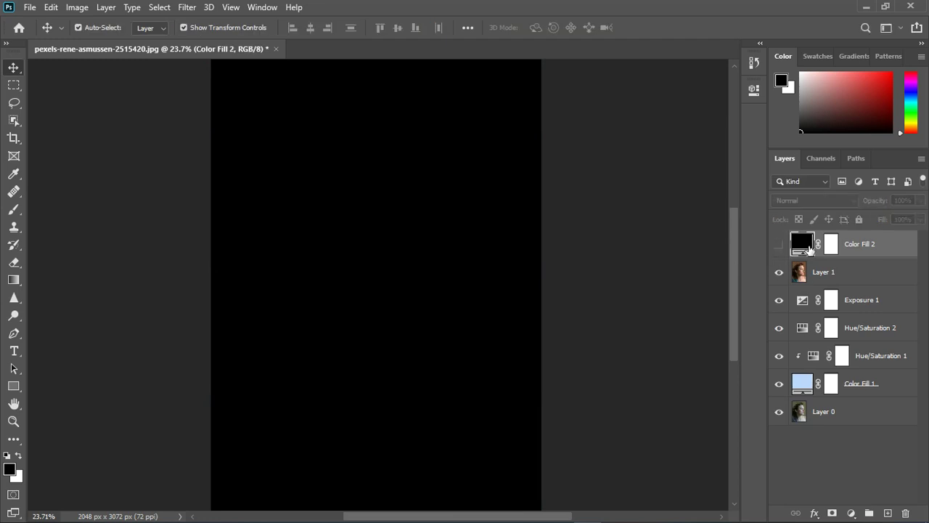
double_click(804, 245)
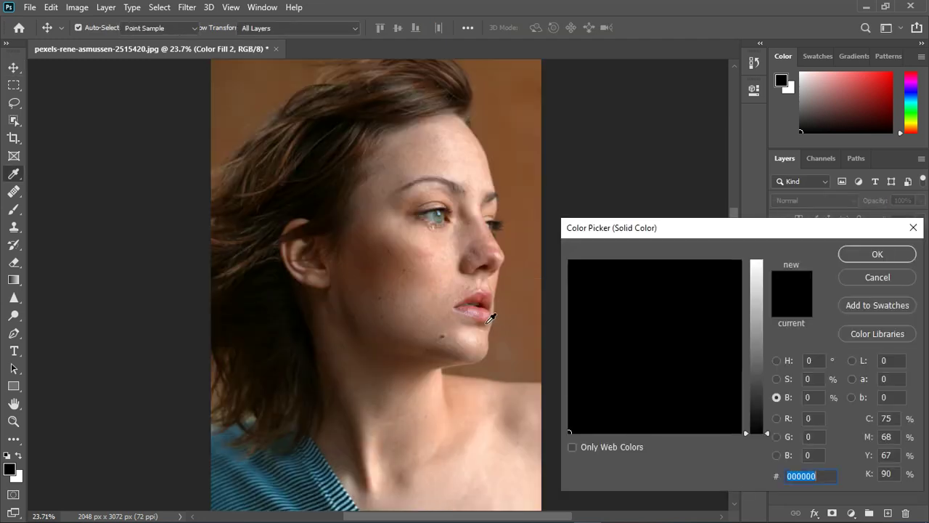
click(477, 304)
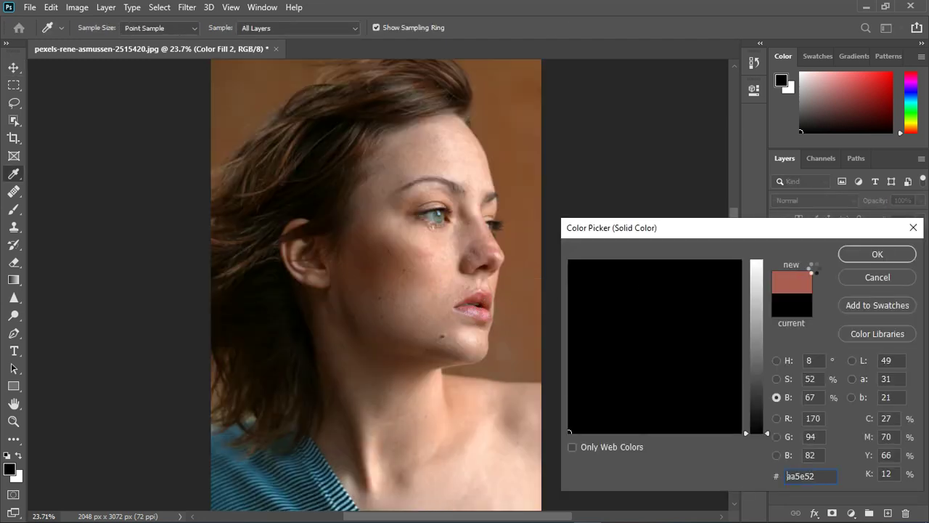
click(856, 254)
click(778, 244)
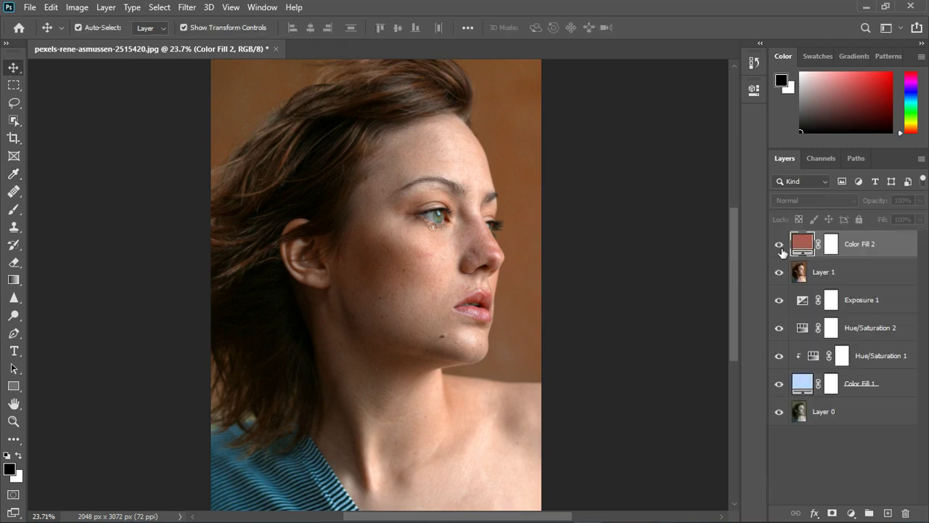
Invert Color Fill 2's mask and paint white over the lips with a size-50 brush.
click(831, 245)
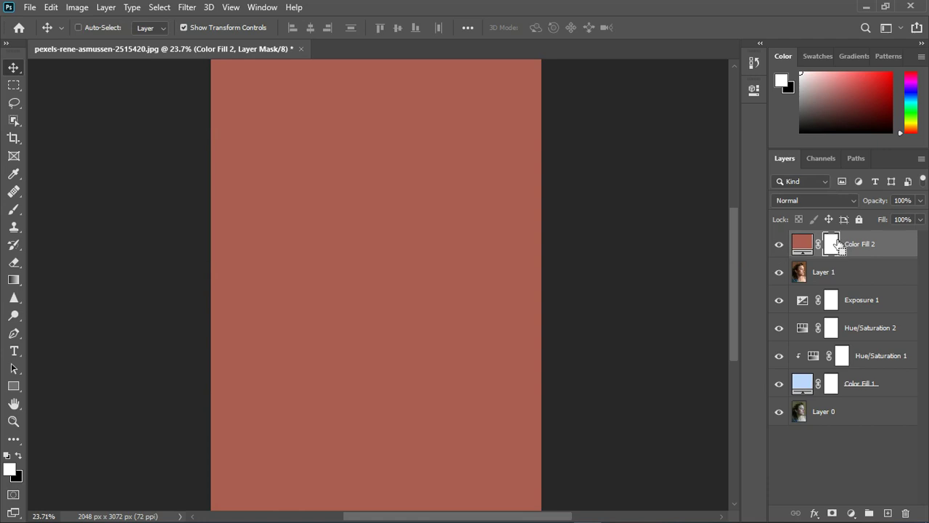
key(ctrl+i)
click(13, 209)
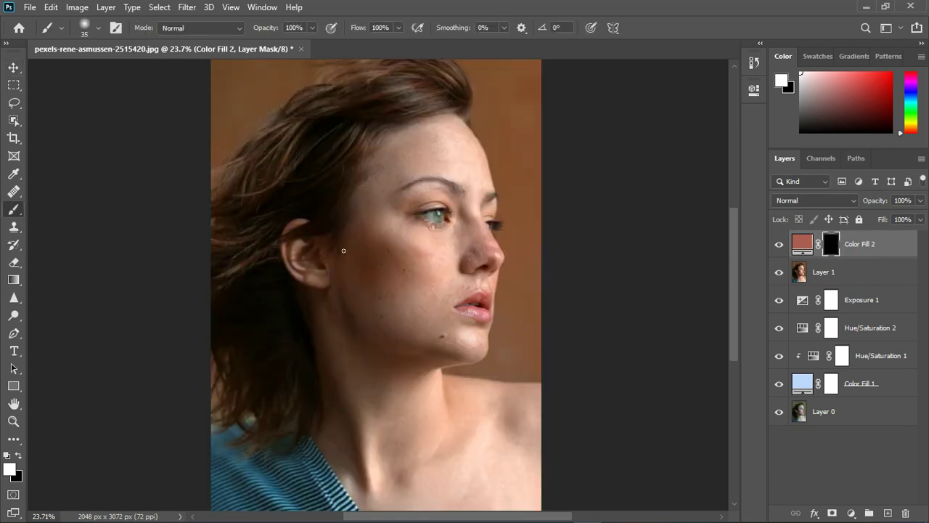
scroll(343, 251, up, 5)
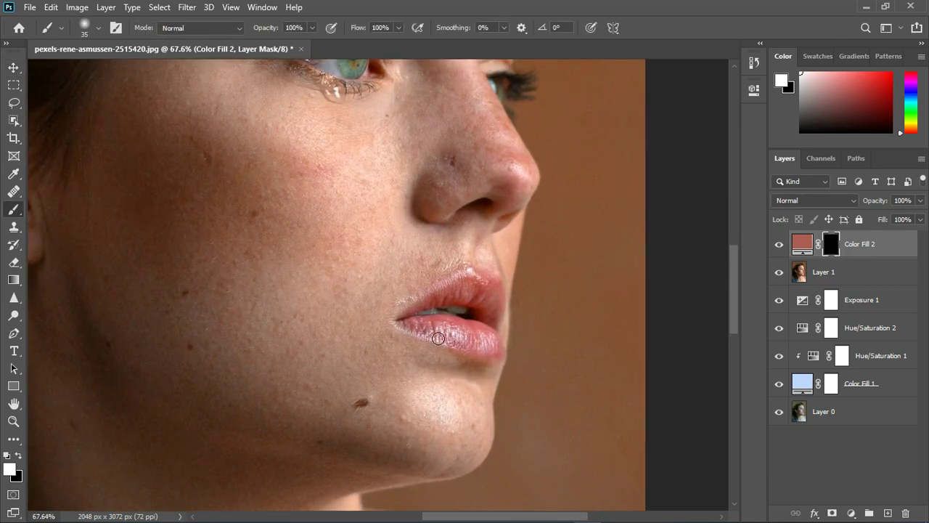
key(bracketright)
key(bracketright)
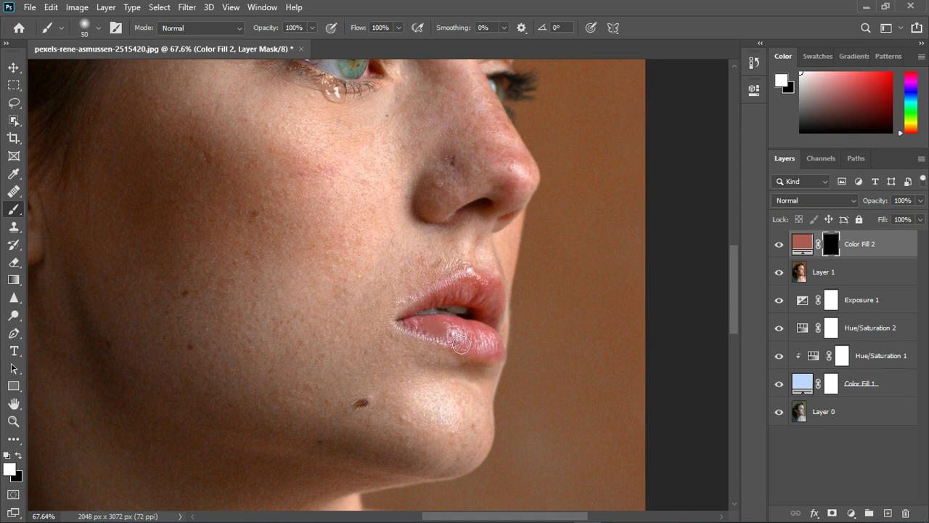
mouse_move(461, 344)
mouse_down()
mouse_move(495, 350)
mouse_move(455, 334)
mouse_move(506, 354)
mouse_move(425, 339)
mouse_move(457, 305)
mouse_move(498, 302)
mouse_move(503, 331)
mouse_move(485, 303)
mouse_move(419, 324)
mouse_move(486, 285)
mouse_move(510, 296)
mouse_move(476, 291)
mouse_move(451, 300)
mouse_move(423, 332)
mouse_move(410, 330)
mouse_move(505, 362)
mouse_move(500, 317)
mouse_move(477, 285)
mouse_move(463, 284)
mouse_move(452, 296)
mouse_move(477, 287)
mouse_move(433, 307)
mouse_move(464, 299)
mouse_up()
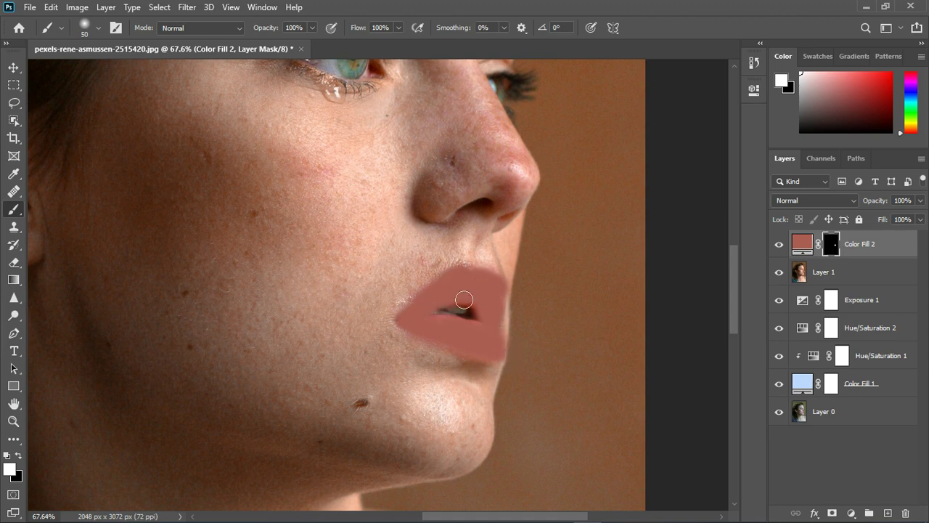
scroll(383, 297, down, 4)
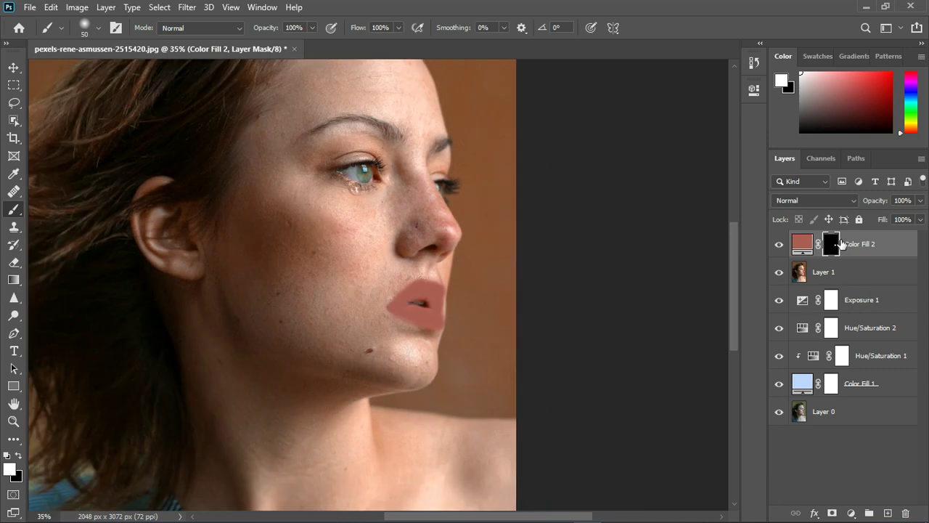
click(842, 201)
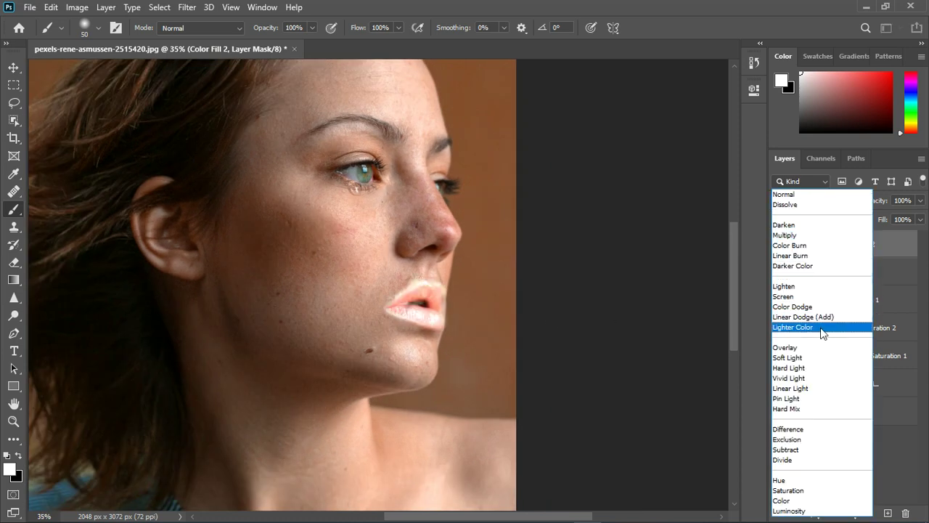
Set Color Fill 2's blend mode to Soft Light.
click(801, 360)
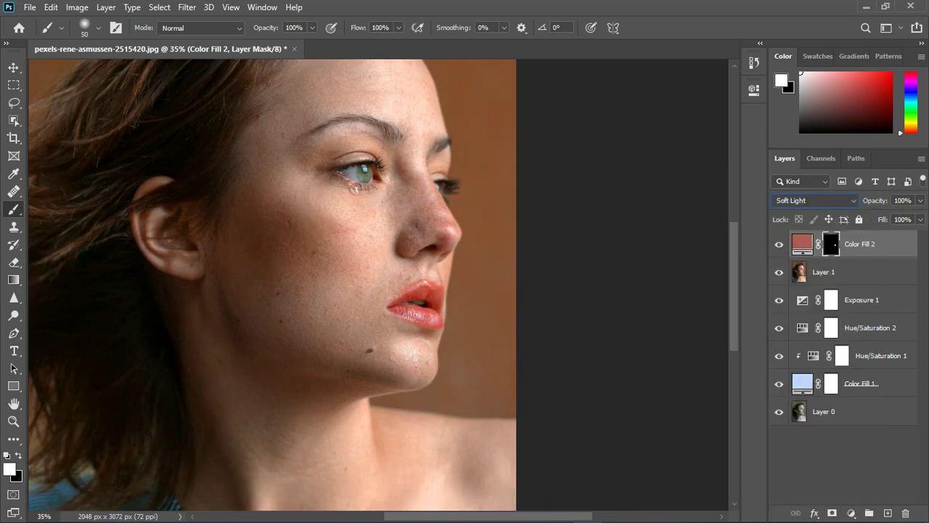
click(13, 67)
scroll(307, 307, down, 2)
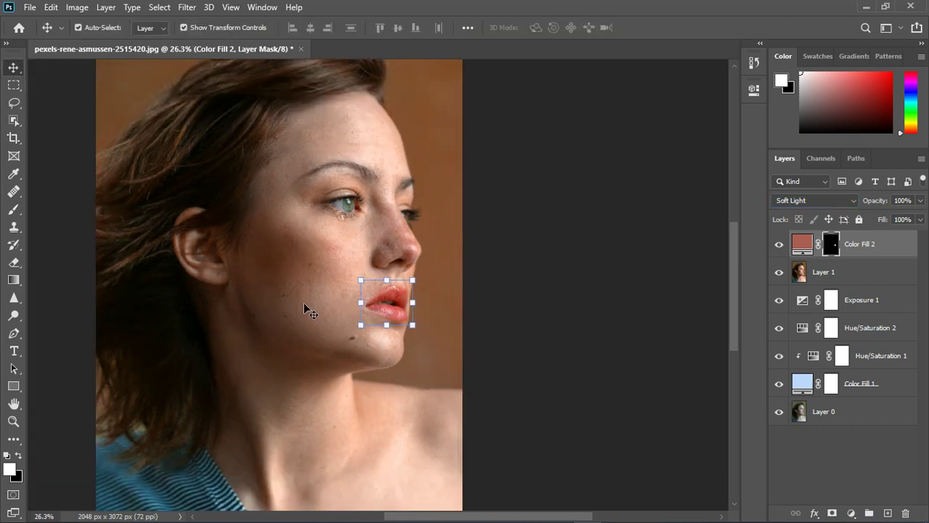
click(483, 377)
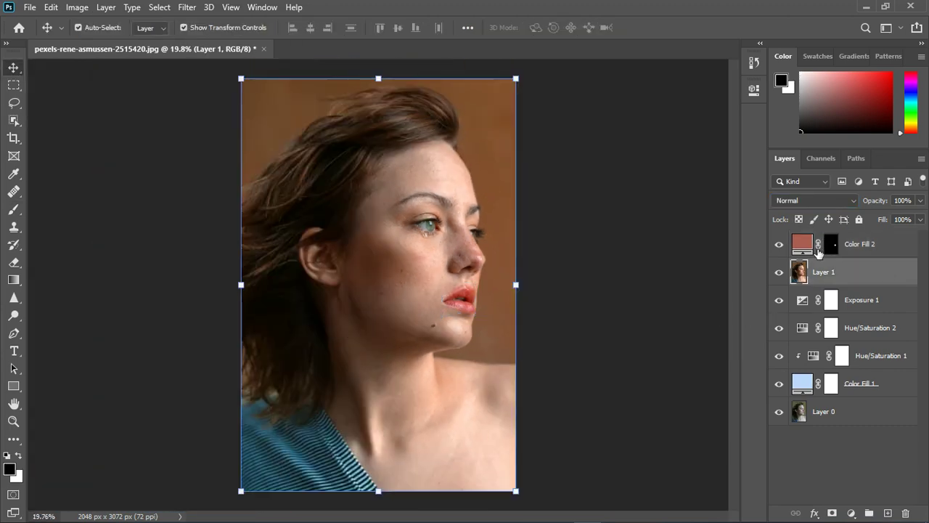
Change the lip fill colour to crimson aa0c31 and toggle its visibility to compare.
click(812, 247)
double_click(811, 247)
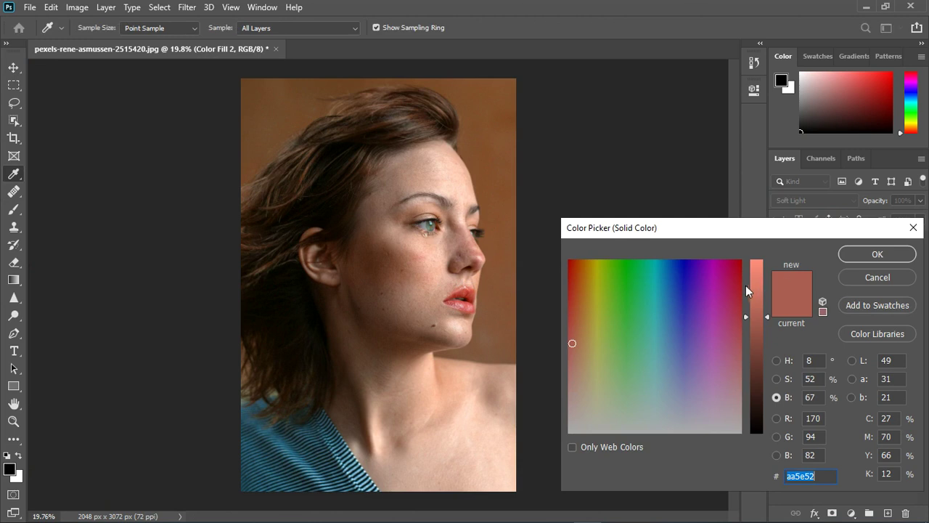
mouse_move(739, 291)
mouse_down()
mouse_move(748, 274)
mouse_move(736, 281)
mouse_up()
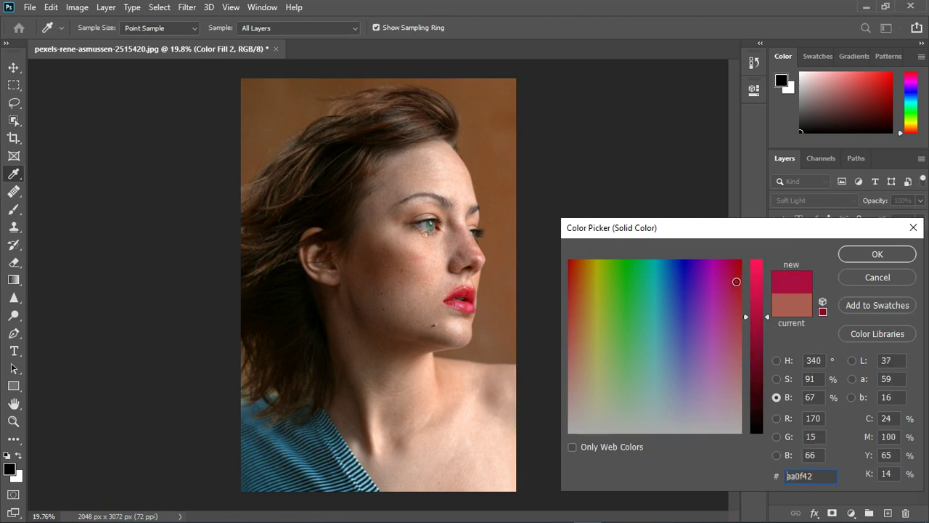
drag(735, 282, 740, 278)
click(876, 254)
click(779, 243)
click(779, 244)
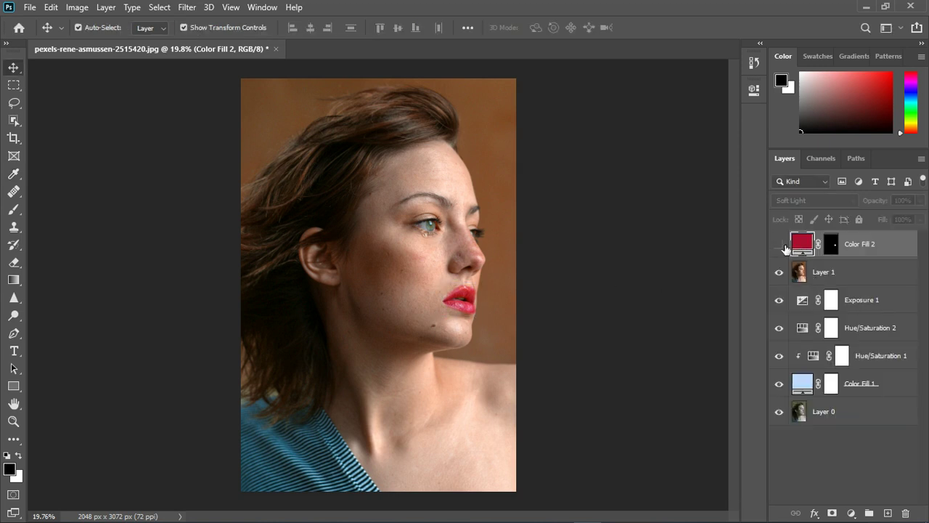
click(779, 243)
click(779, 244)
Paint black on Color Fill 2's mask to trim crimson spilling past the upper and lower lip edges.
scroll(432, 325, up, 2)
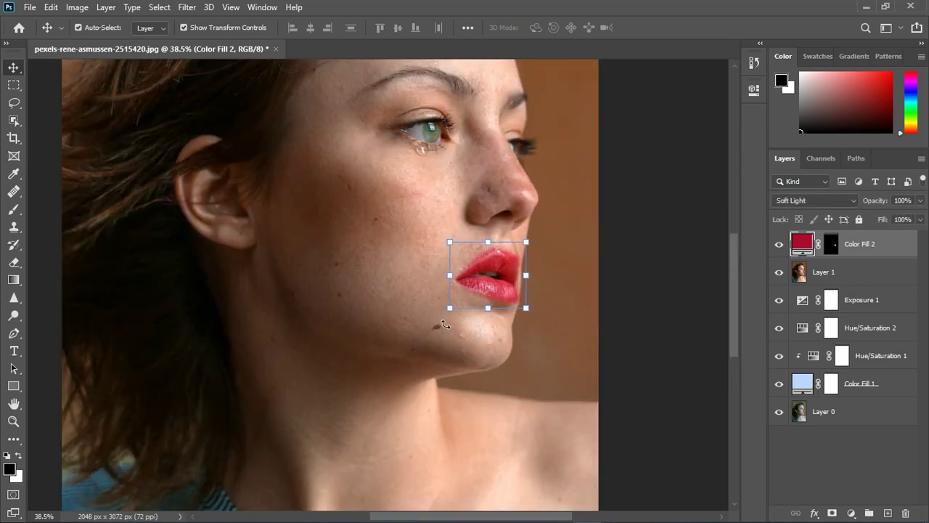
scroll(533, 336, up, 1)
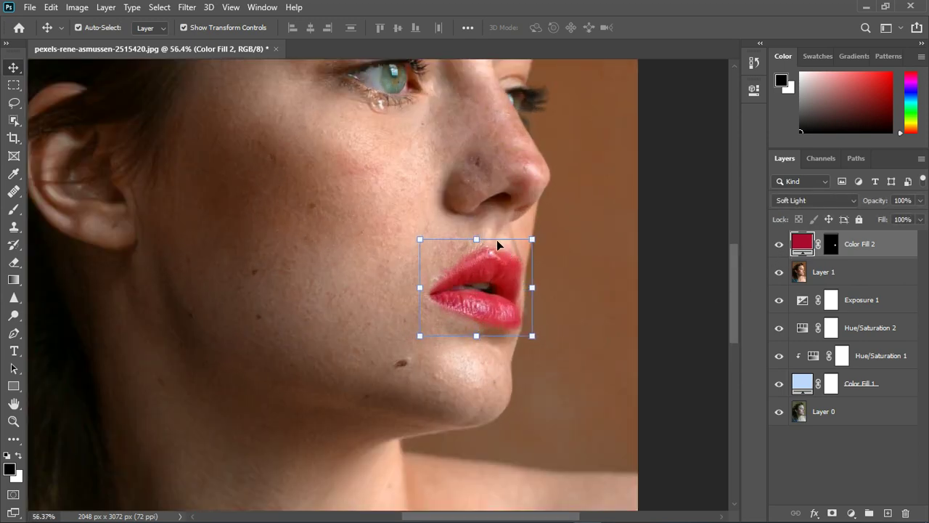
click(832, 244)
key(x)
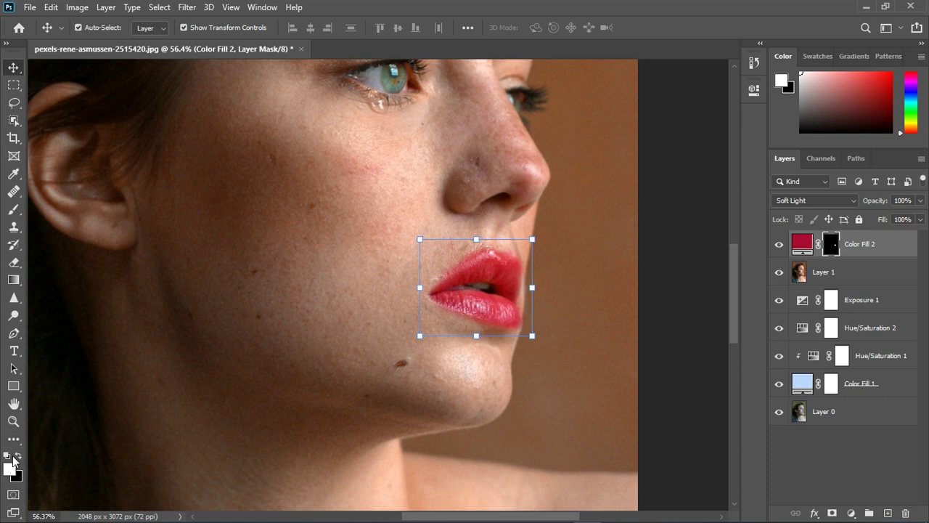
click(19, 457)
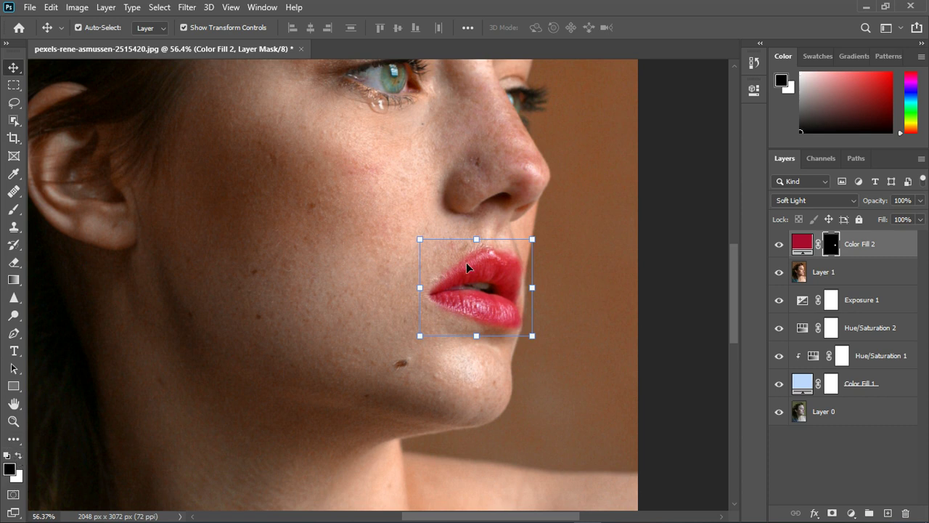
click(14, 208)
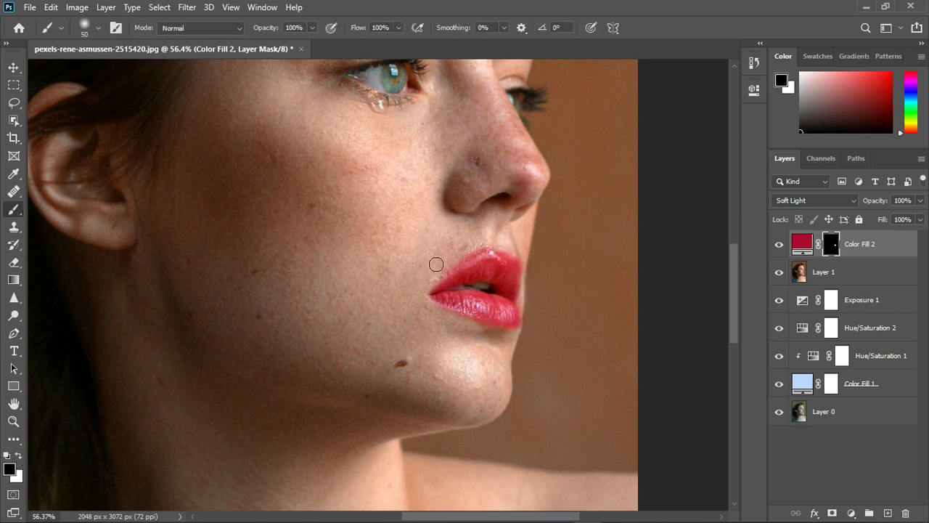
mouse_move(485, 253)
mouse_down()
mouse_move(477, 258)
mouse_move(495, 251)
mouse_move(508, 258)
mouse_move(493, 251)
mouse_up()
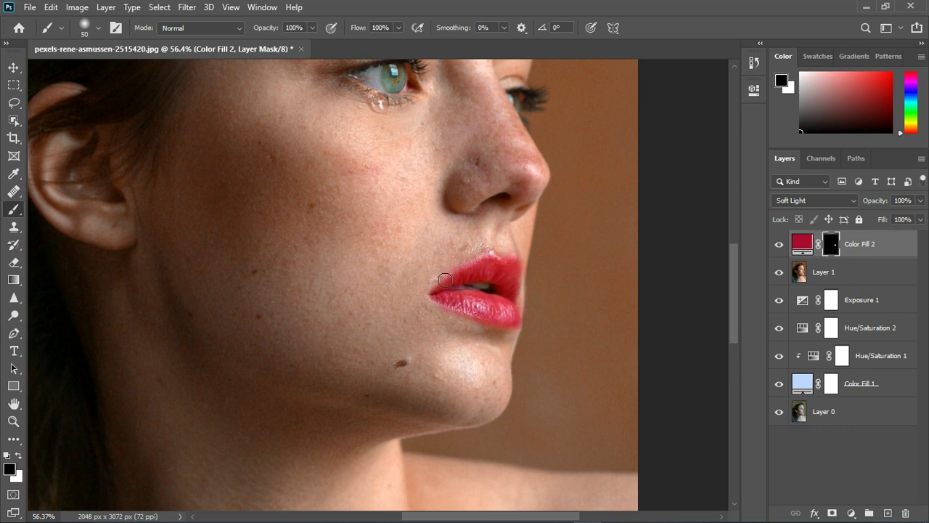
drag(504, 339, 504, 338)
scroll(443, 325, down, 4)
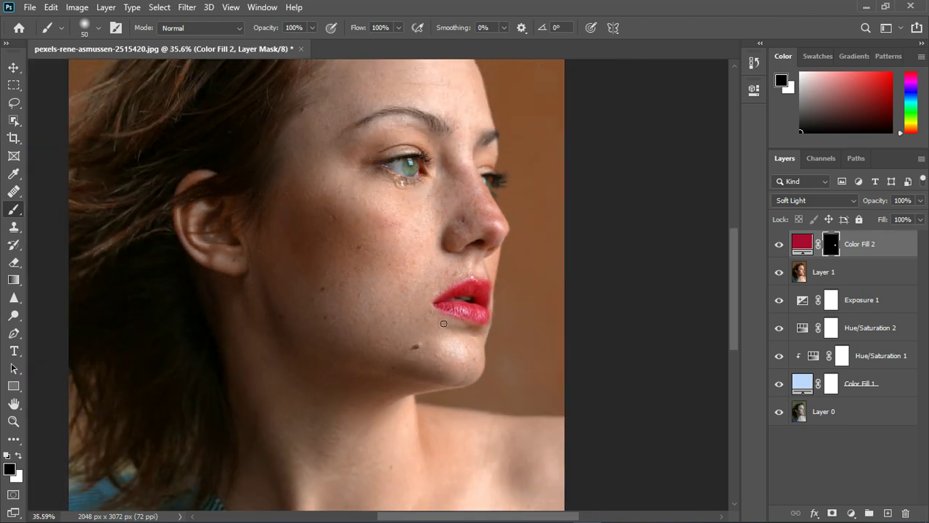
scroll(426, 219, up, 2)
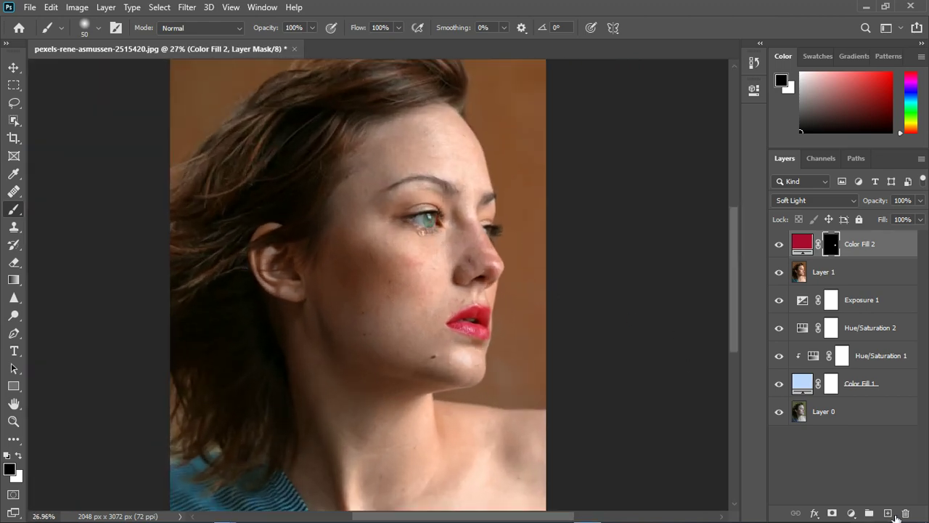
Add a Color Fill 3 solid fill layer using a green sampled from the eyes.
click(851, 513)
click(849, 273)
click(854, 257)
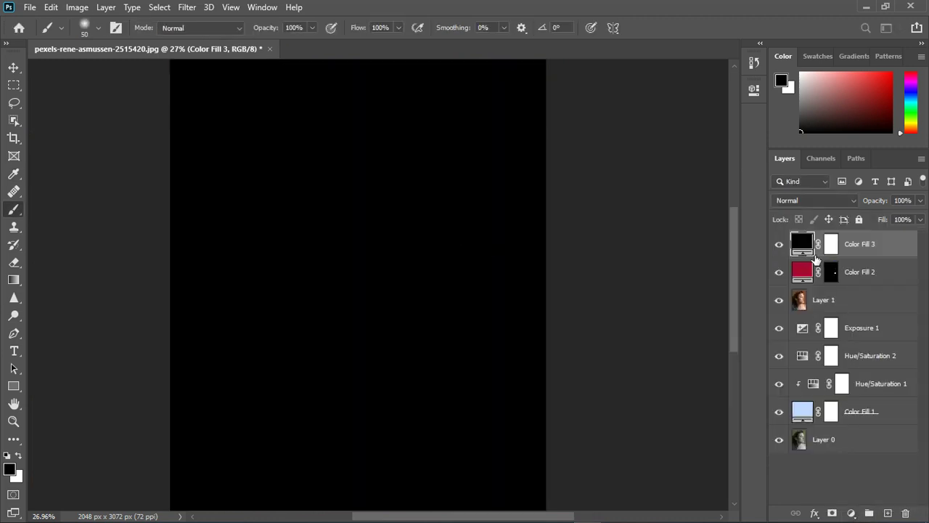
click(778, 245)
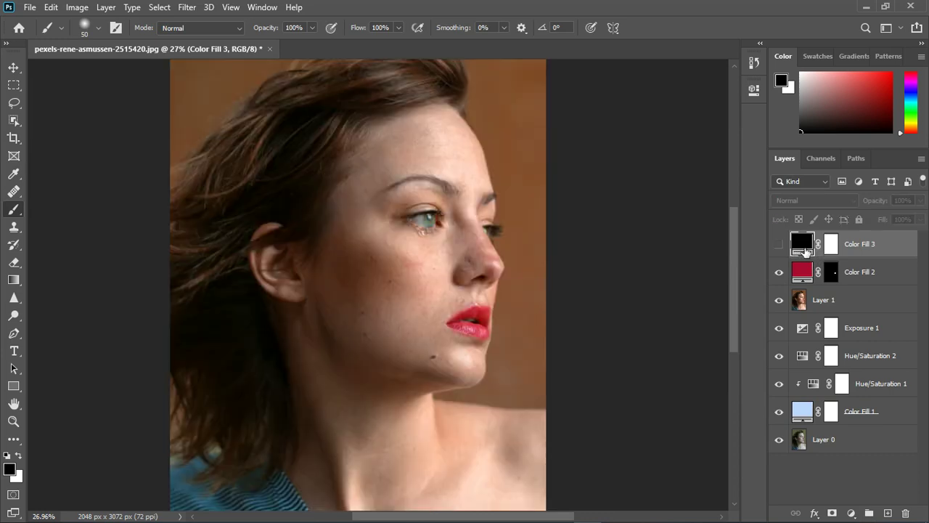
double_click(799, 245)
click(428, 227)
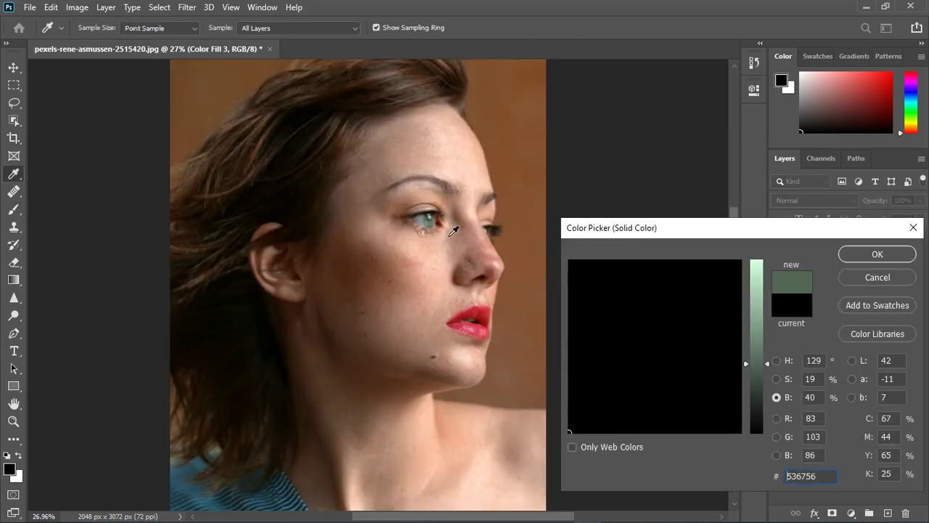
click(859, 255)
click(779, 244)
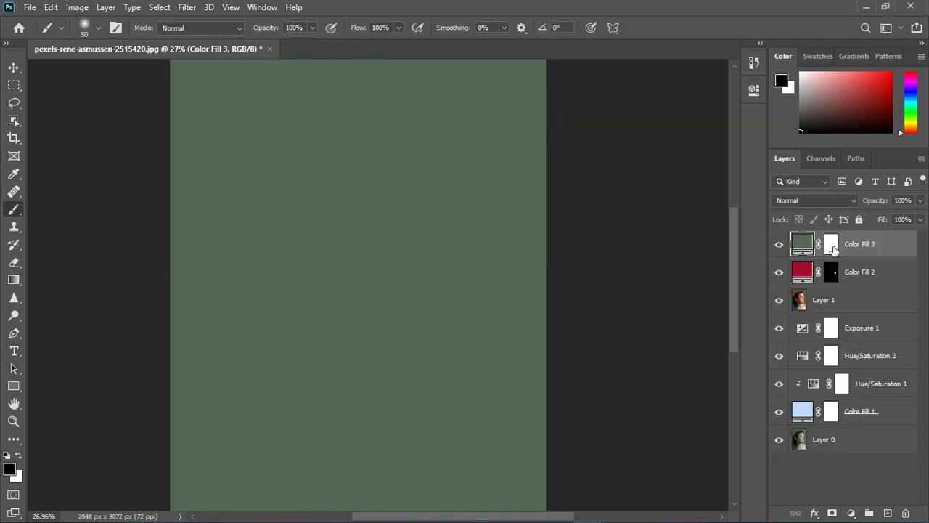
Invert Color Fill 3's mask and paint white over the visible eye's iris.
click(831, 245)
key(ctrl+i)
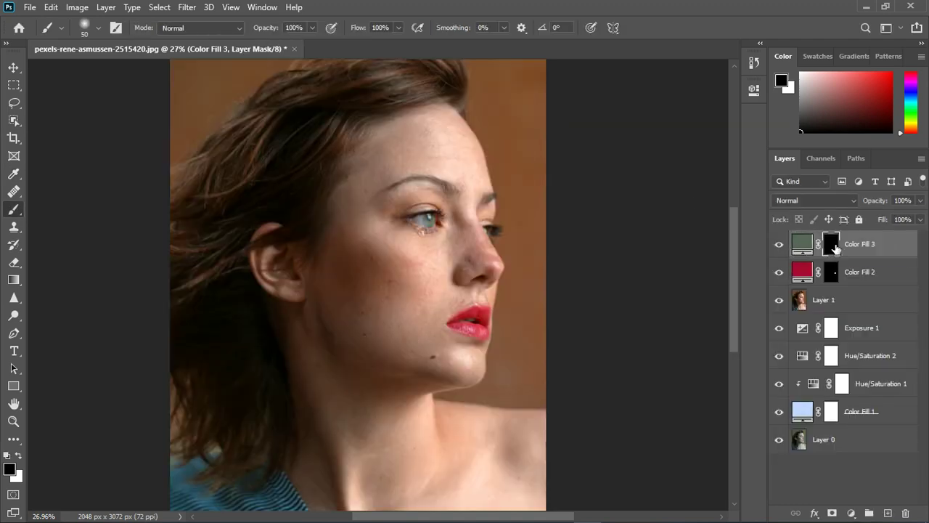
scroll(424, 227, up, 2)
scroll(424, 228, up, 1)
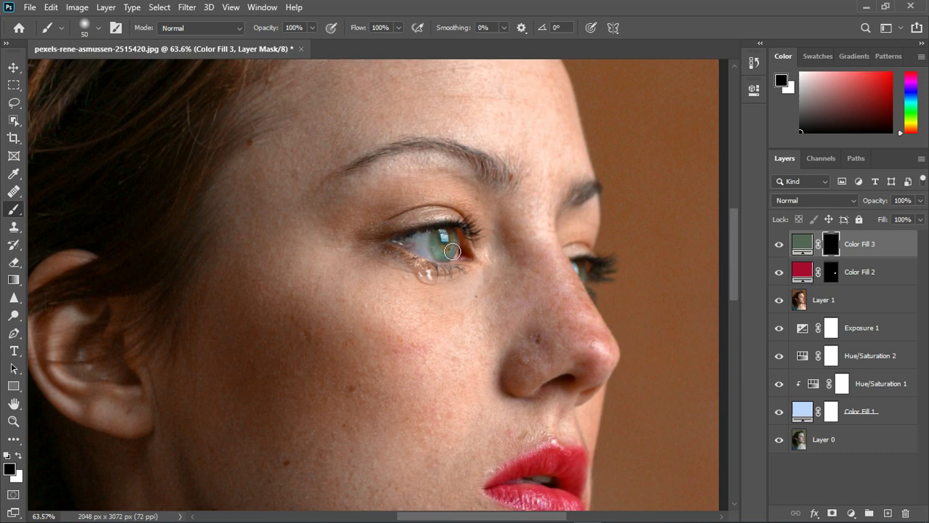
key(x)
mouse_move(452, 251)
mouse_down()
mouse_move(448, 240)
mouse_move(455, 262)
mouse_up()
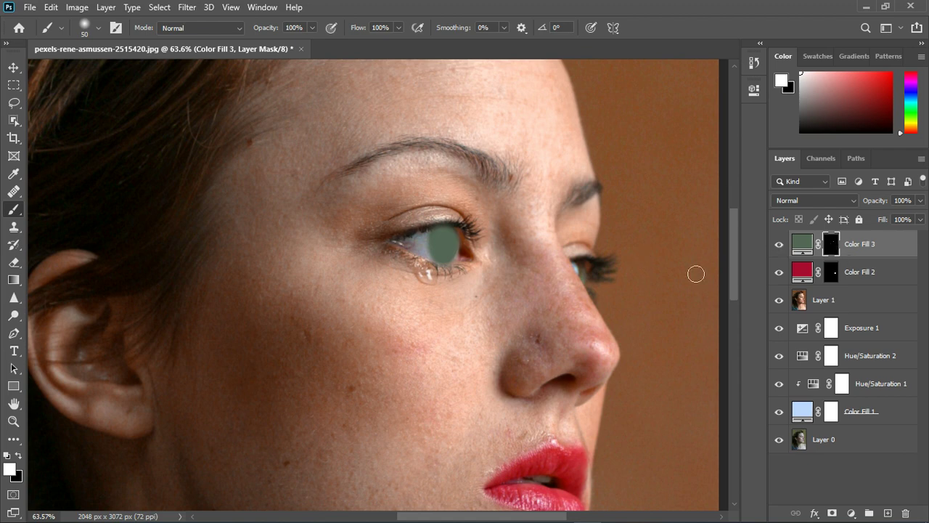
scroll(425, 260, down, 1)
scroll(465, 274, down, 1)
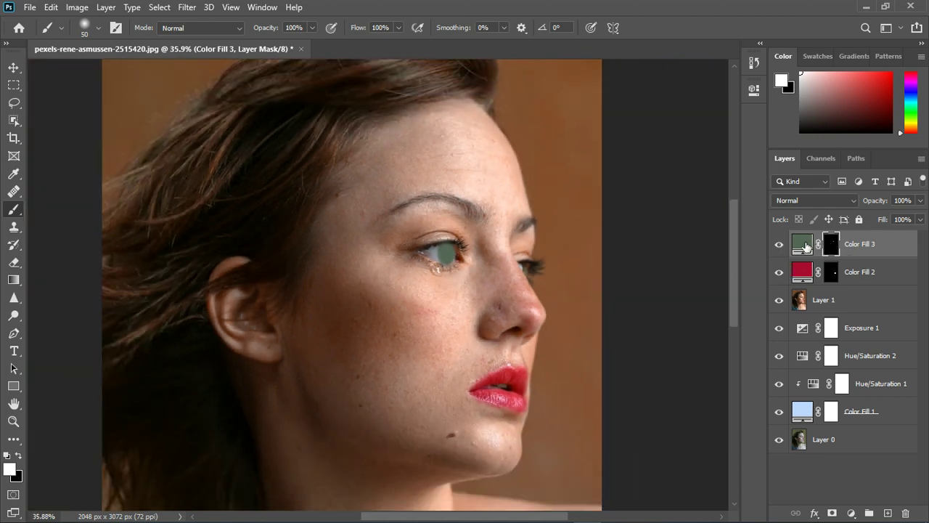
click(818, 201)
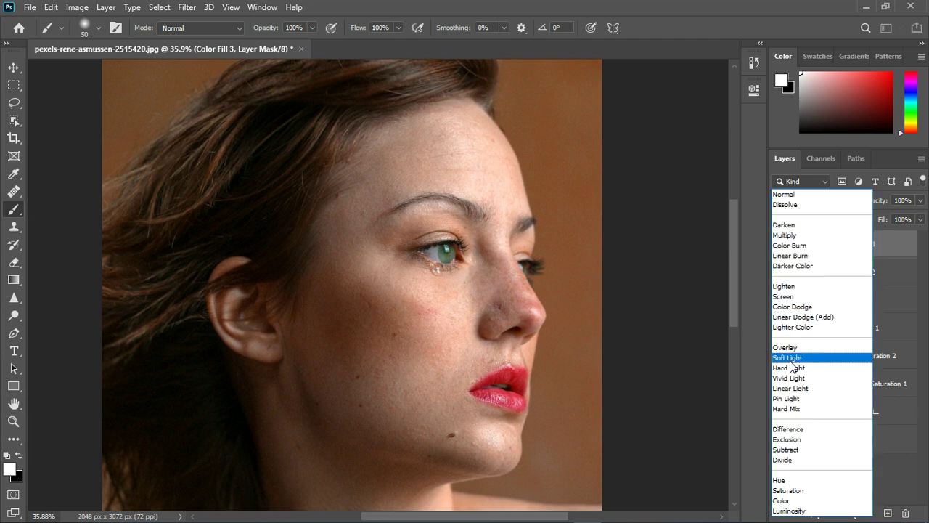
click(789, 460)
click(919, 203)
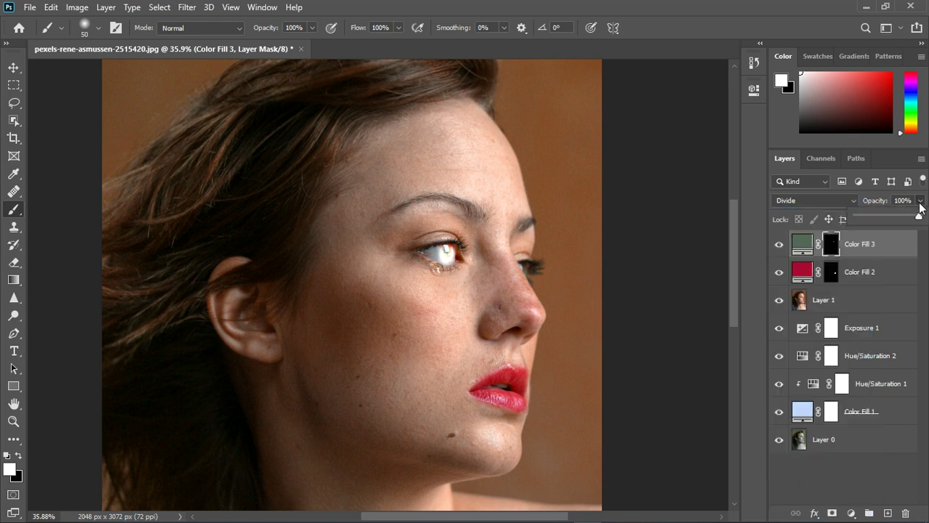
drag(919, 216, 889, 216)
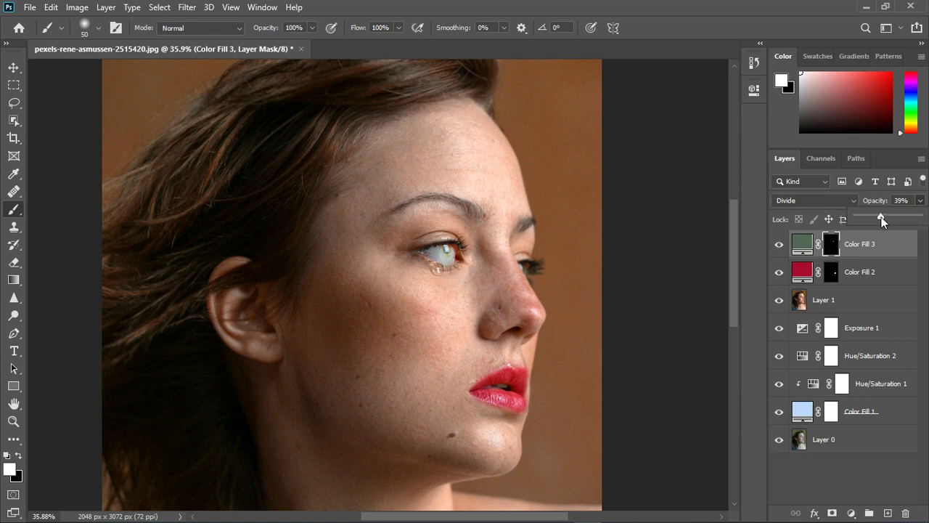
scroll(494, 312, down, 2)
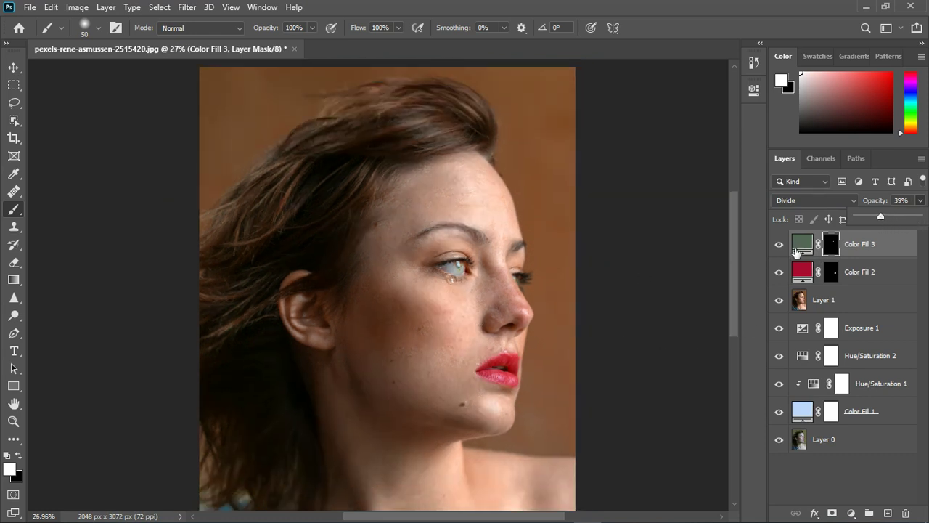
double_click(796, 251)
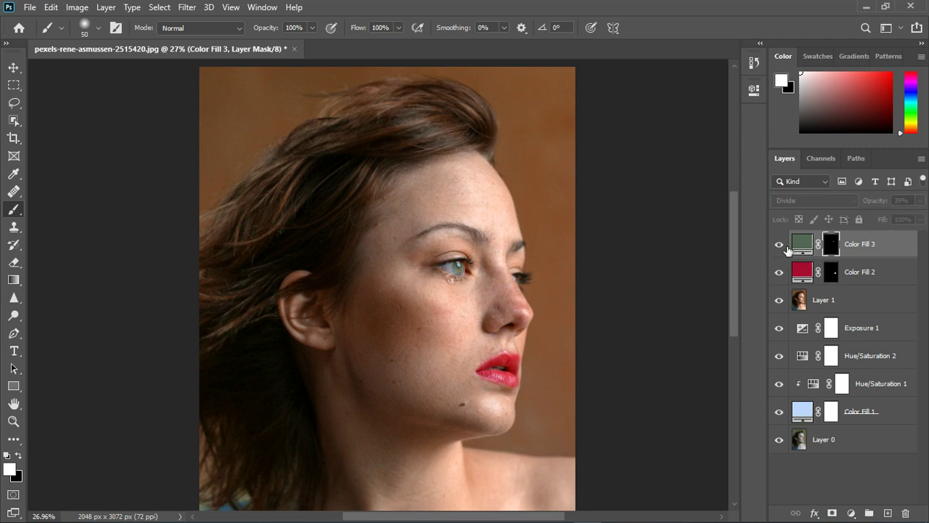
click(919, 219)
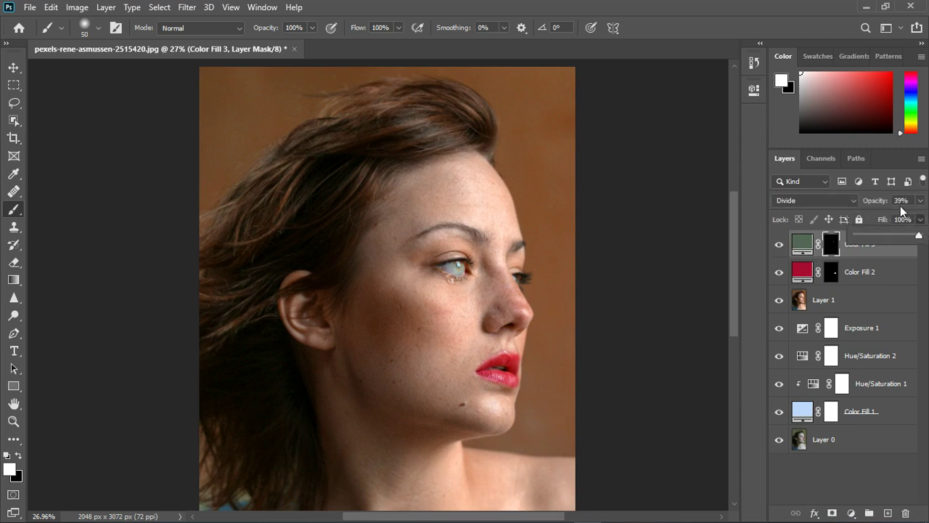
click(919, 200)
mouse_move(920, 201)
mouse_down()
mouse_move(884, 218)
mouse_move(919, 216)
mouse_up()
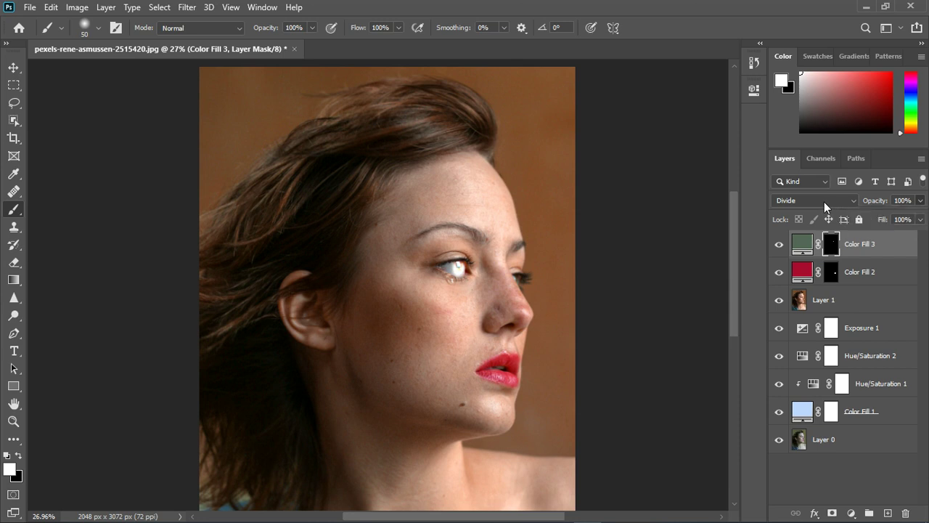
click(825, 205)
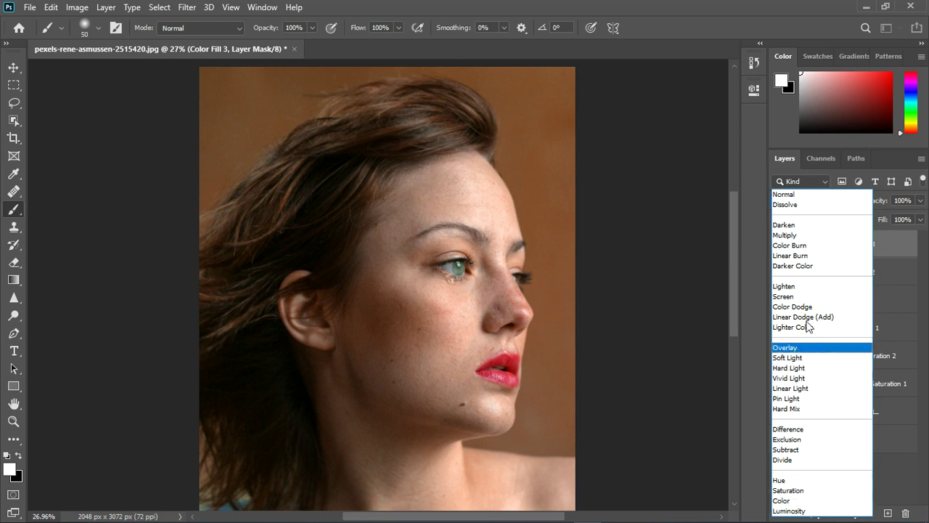
click(798, 196)
Add a Hue/Saturation layer, move Color Fill 3's iris mask onto it, and delete Color Fill 3.
key(ctrl+2)
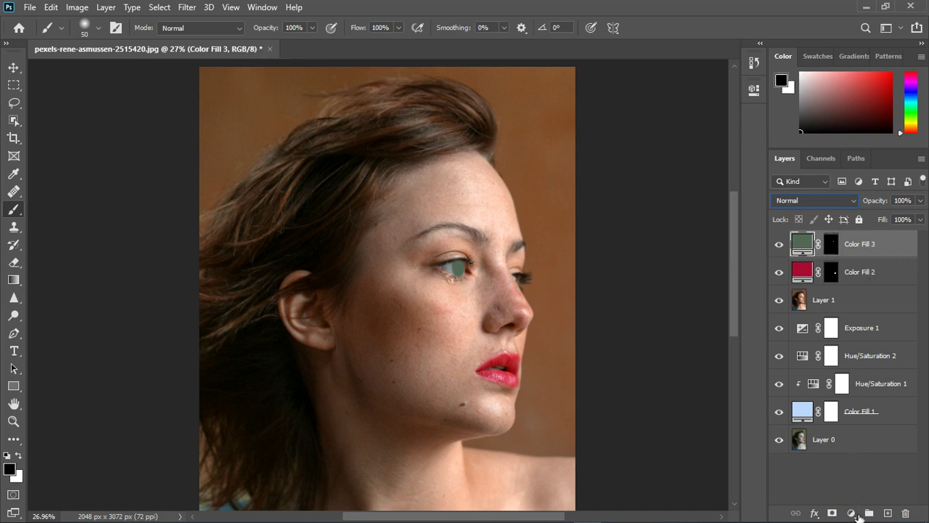
click(852, 513)
click(806, 380)
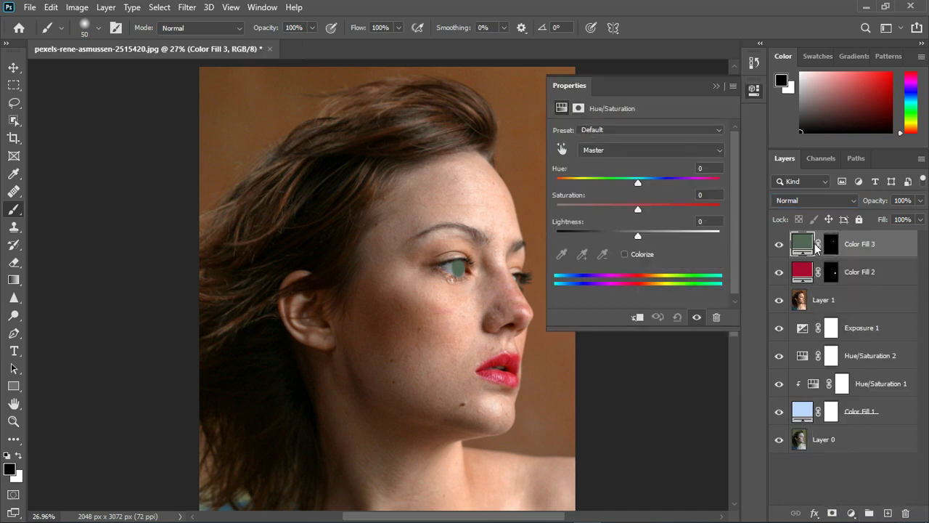
drag(838, 281, 839, 248)
click(402, 208)
click(809, 276)
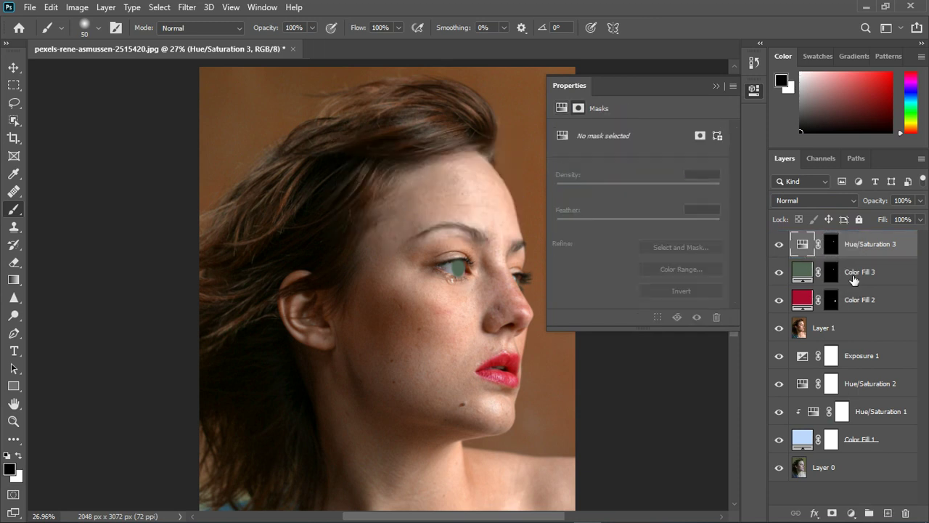
key(Delete)
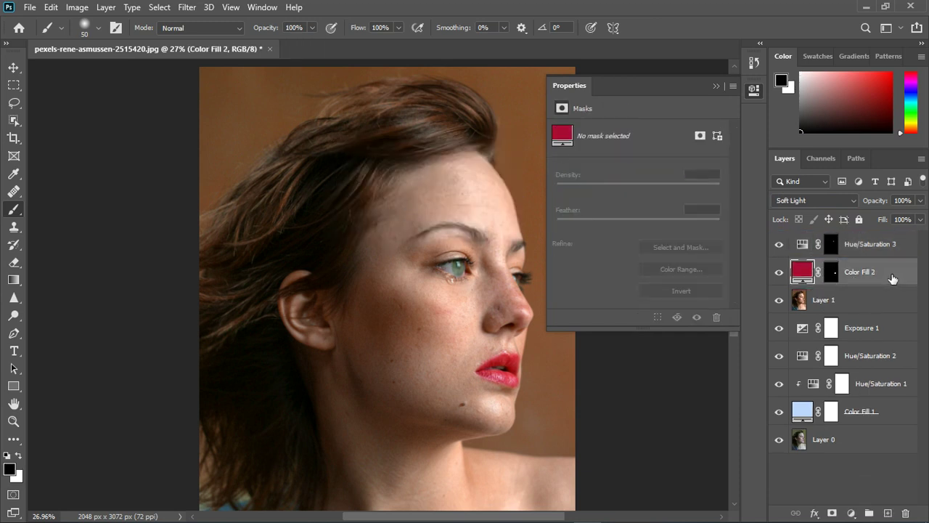
Set the Hue/Saturation layer to Hue +70 and Saturation +10, then fit the image on screen.
click(810, 244)
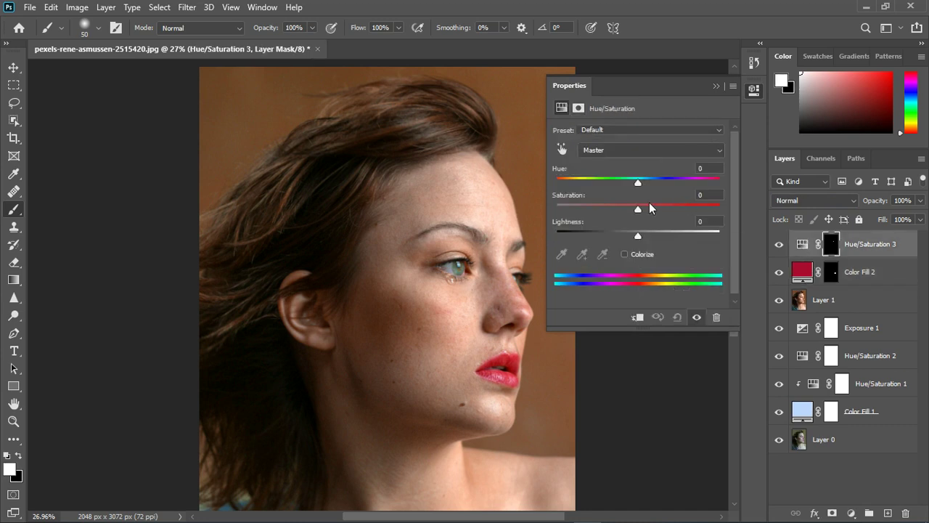
drag(666, 211, 601, 189)
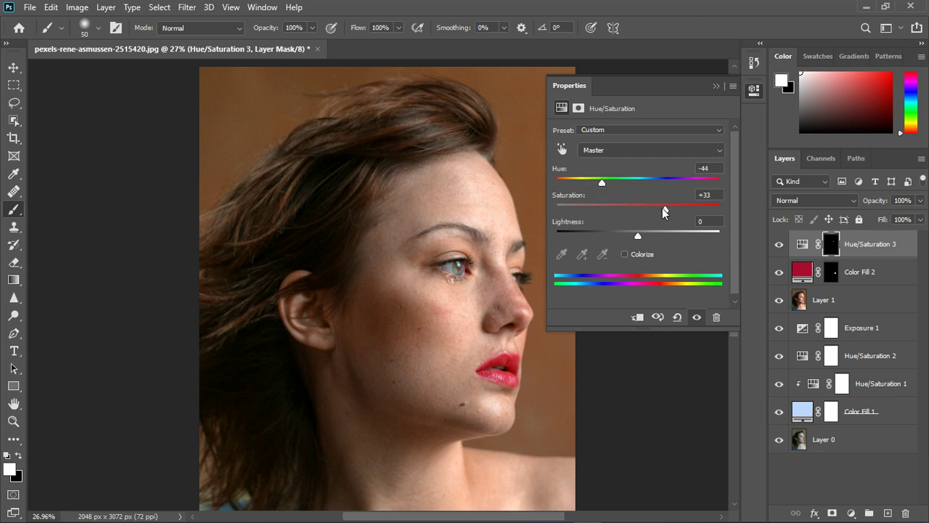
drag(665, 211, 648, 208)
mouse_move(604, 183)
mouse_down()
mouse_move(701, 185)
mouse_move(593, 182)
mouse_up()
click(714, 85)
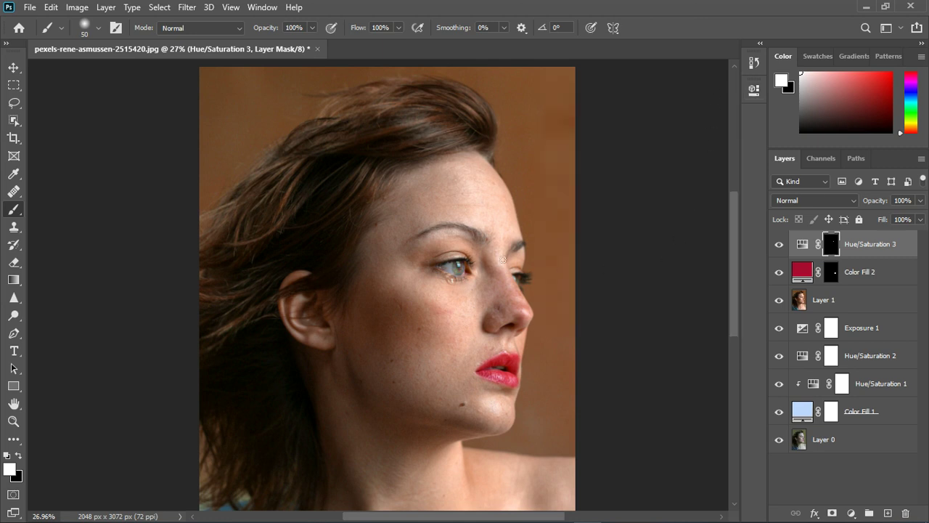
key(ctrl+0)
Stamp all visible edits into a new top Layer 2.
click(801, 480)
key(x)
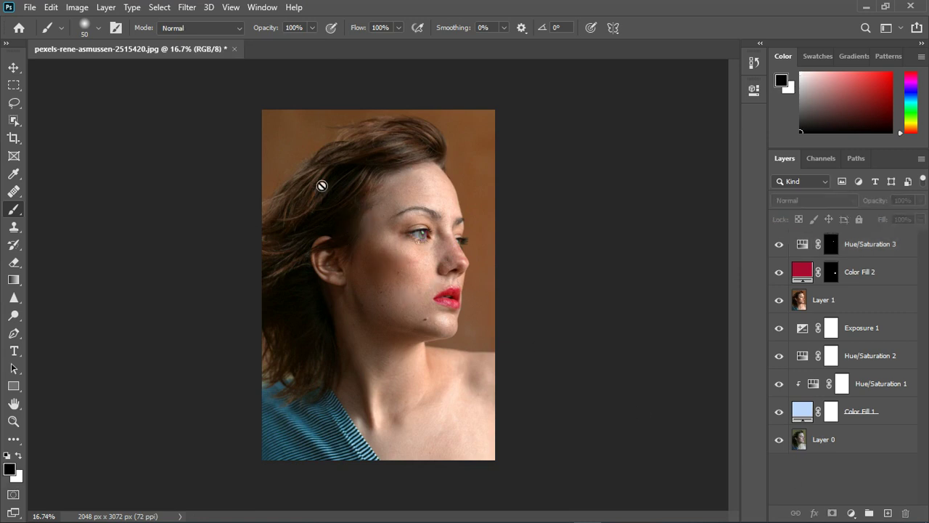
scroll(402, 302, down, 1)
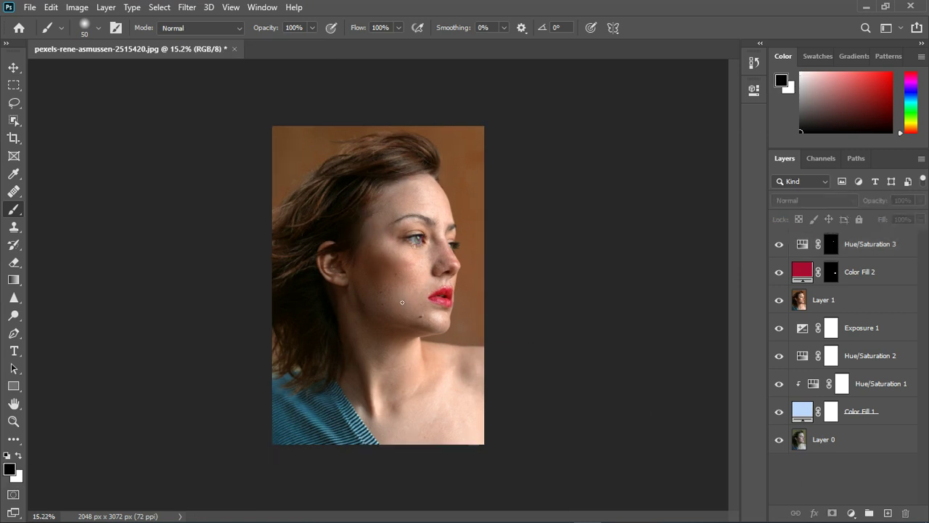
click(885, 249)
key(x)
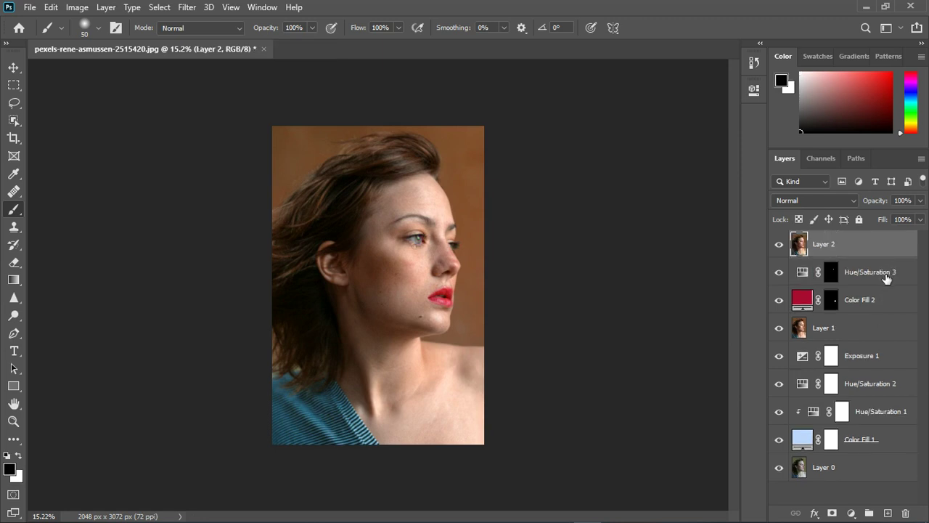
click(887, 274)
Group the edit layers down to Color Fill 1 into Group 1 and hide it.
shift+click(884, 444)
key(ctrl+g)
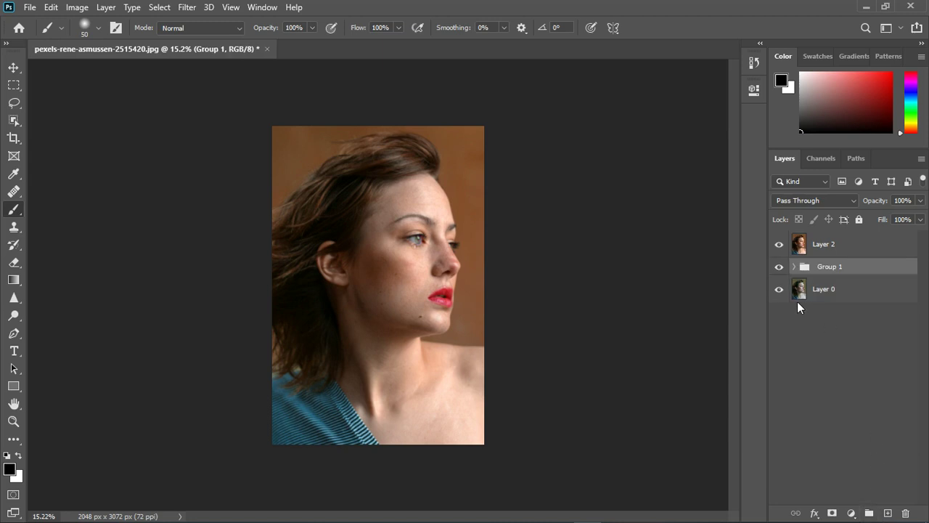
click(779, 267)
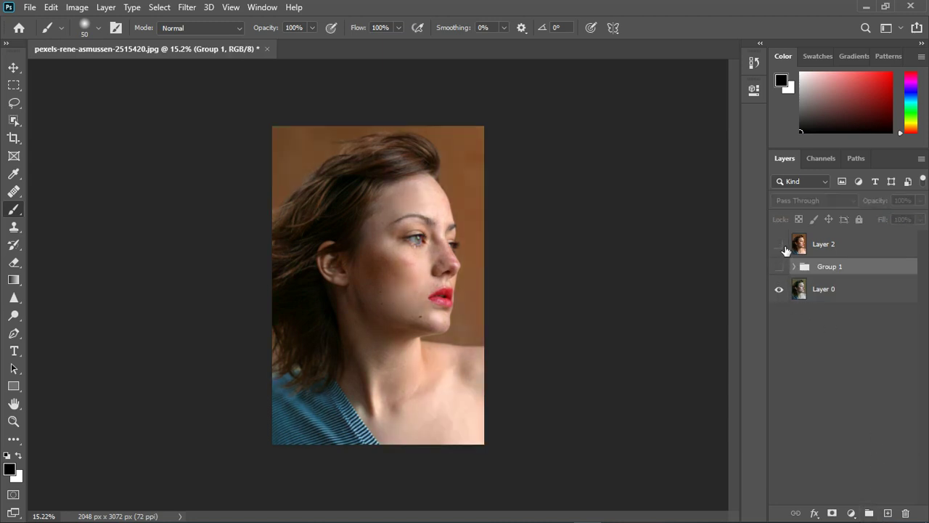
click(781, 247)
scroll(369, 222, up, 2)
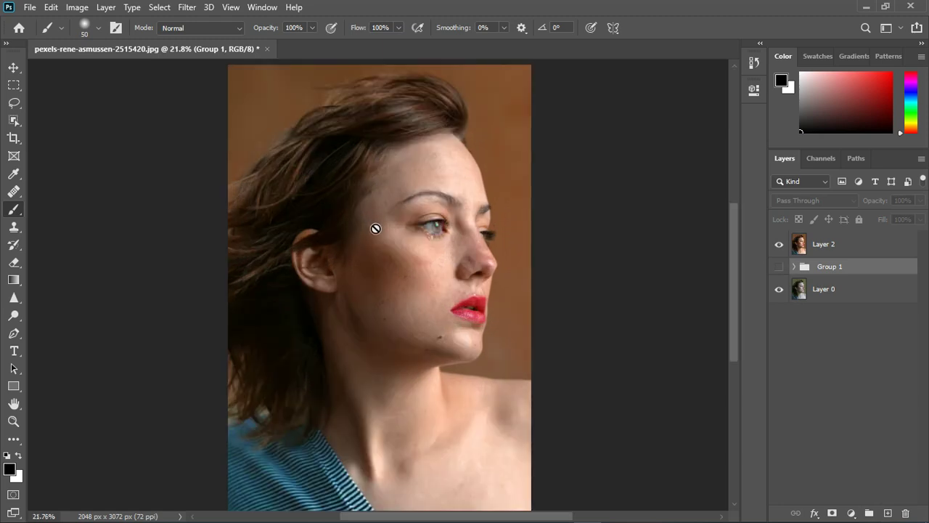